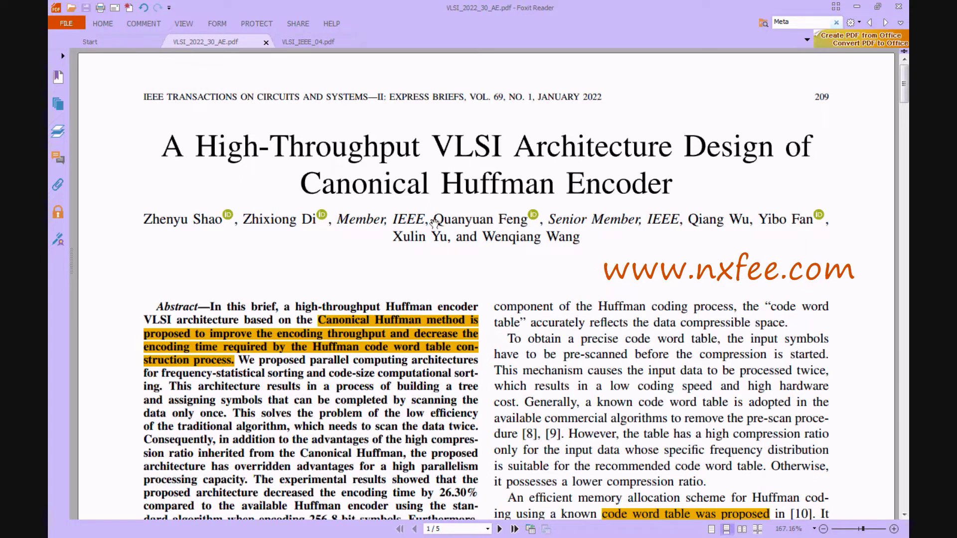
Scroll the paper from the abstract down to page 2, showing Figs. 1–3 and Section II.
scroll(491, 275, "down", 5)
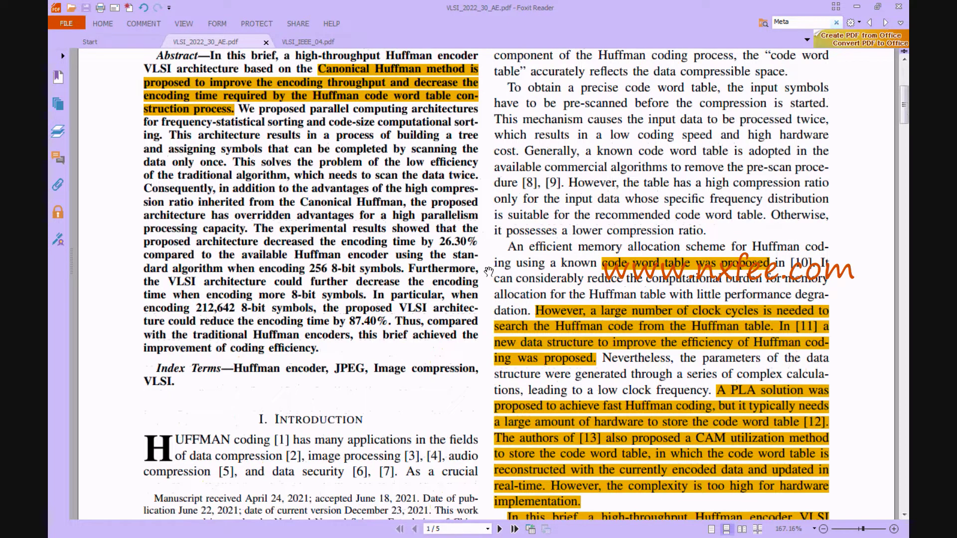
scroll(488, 272, "down", 14)
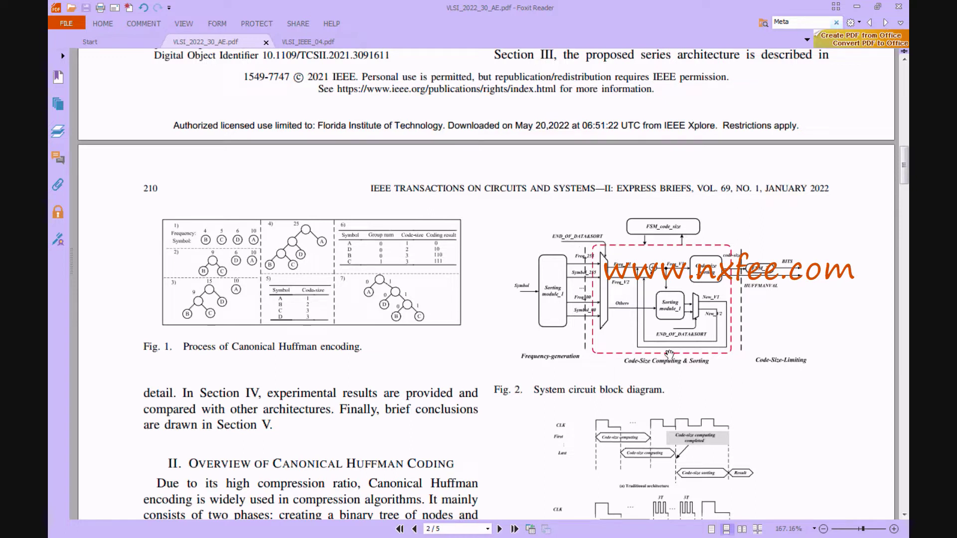
scroll(703, 387, "down", 5)
scroll(670, 354, "up", 1)
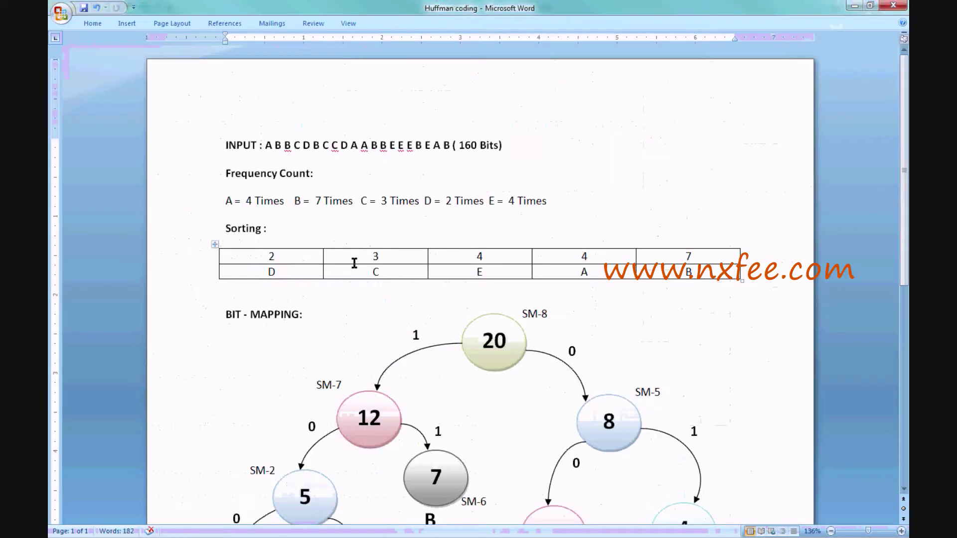
Highlight the 160-bit INPUT symbol sequence from the first A to the last B, then return to Foxit Reader.
left_click_drag(265, 145, 522, 146)
left_click(470, 187)
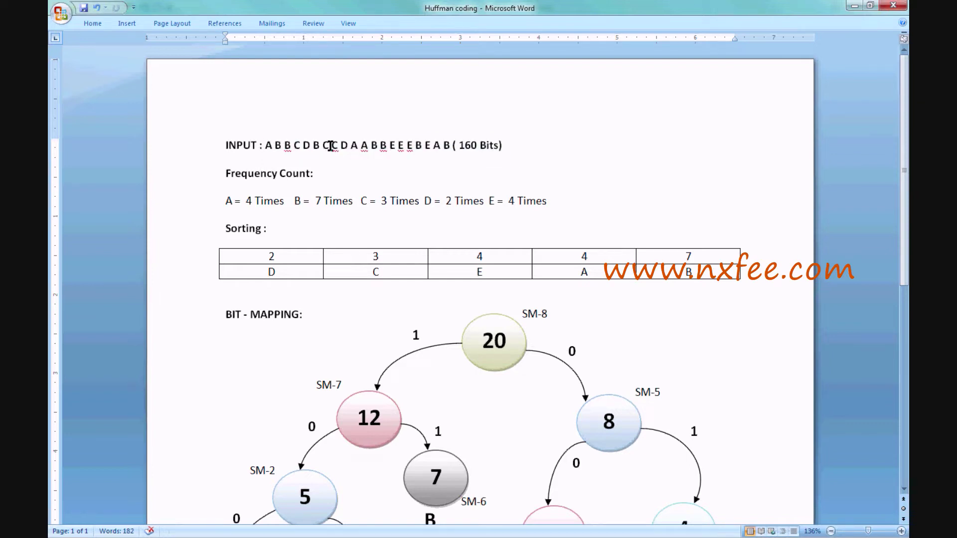
left_click_drag(264, 145, 447, 148)
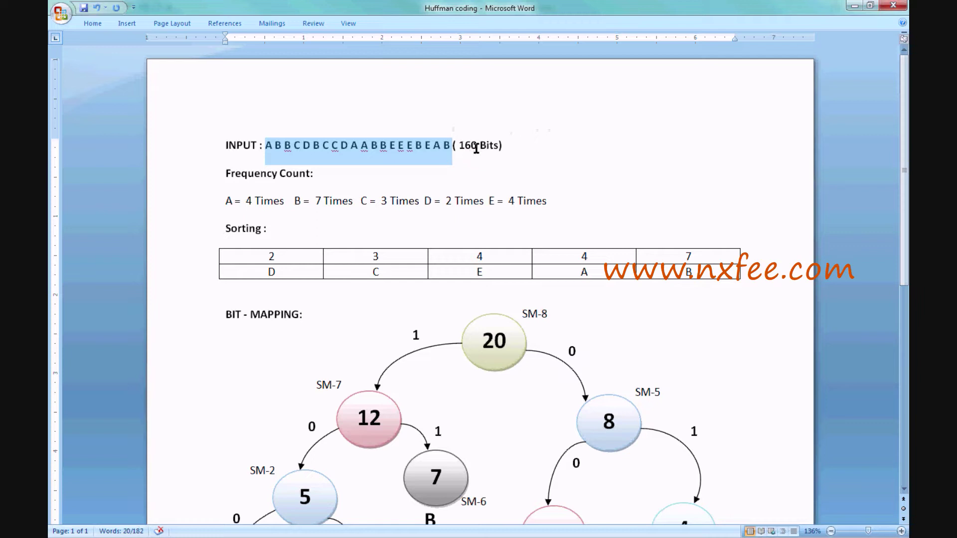
left_click(342, 178)
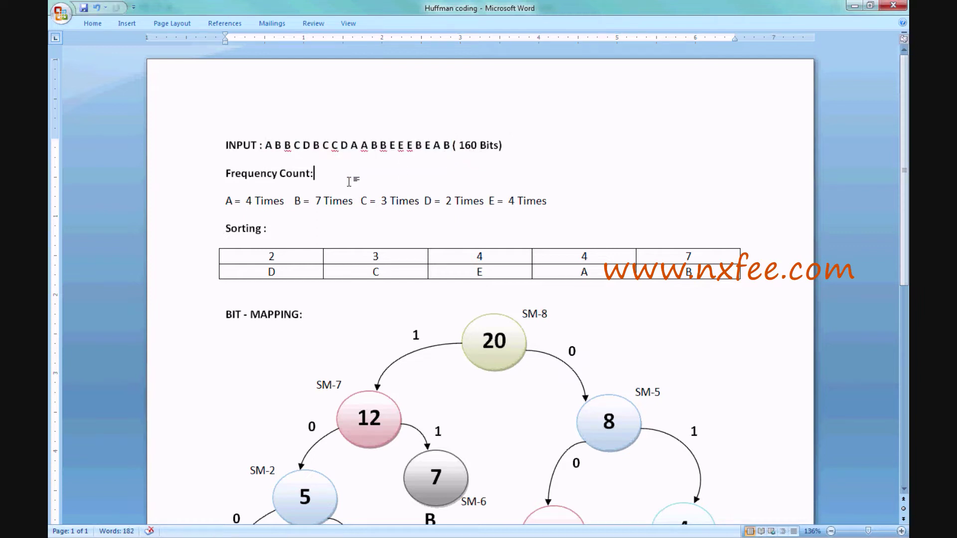
key("alt+Tab")
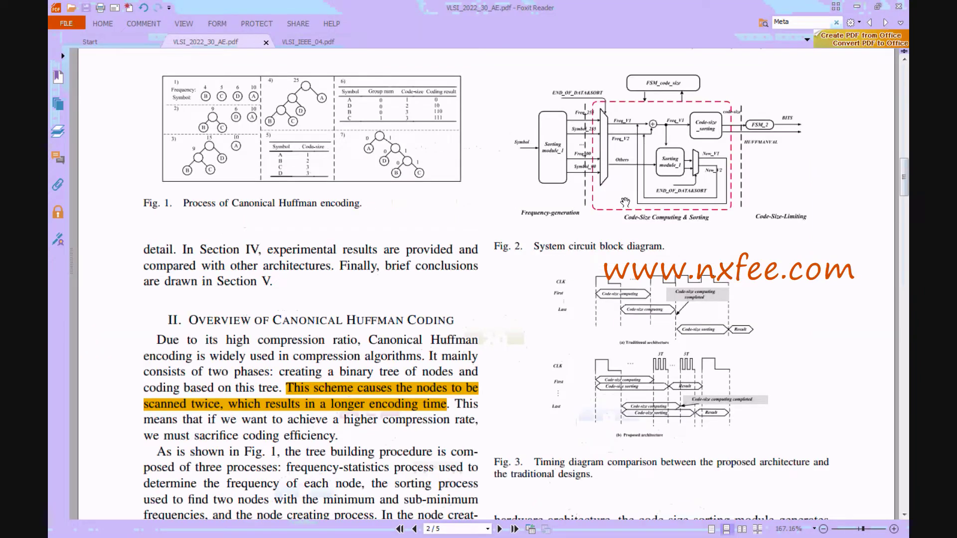
Zoom into Fig. 1's Canonical Huffman steps, pan across the figure, and zoom back out.
scroll(208, 135, "up", 4, "ctrl")
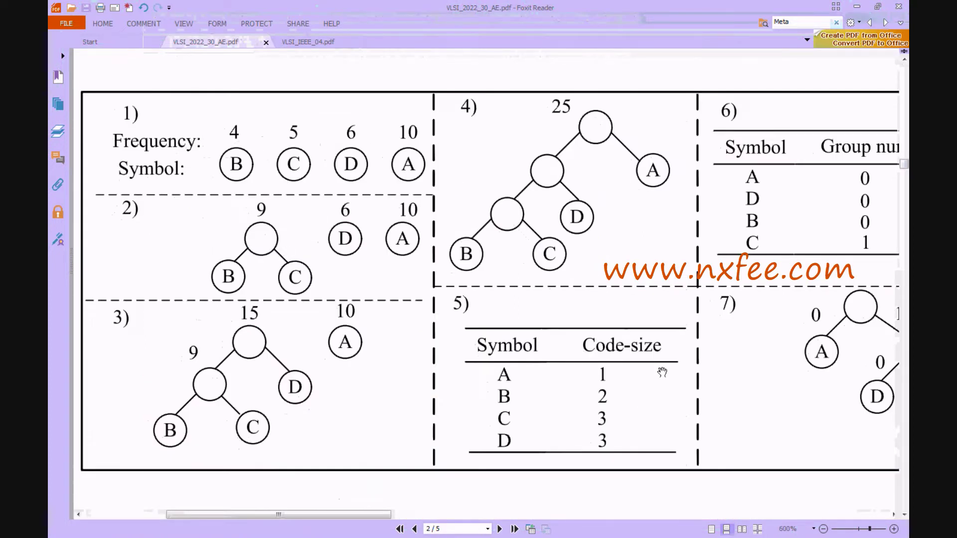
left_click_drag(704, 390, 510, 394)
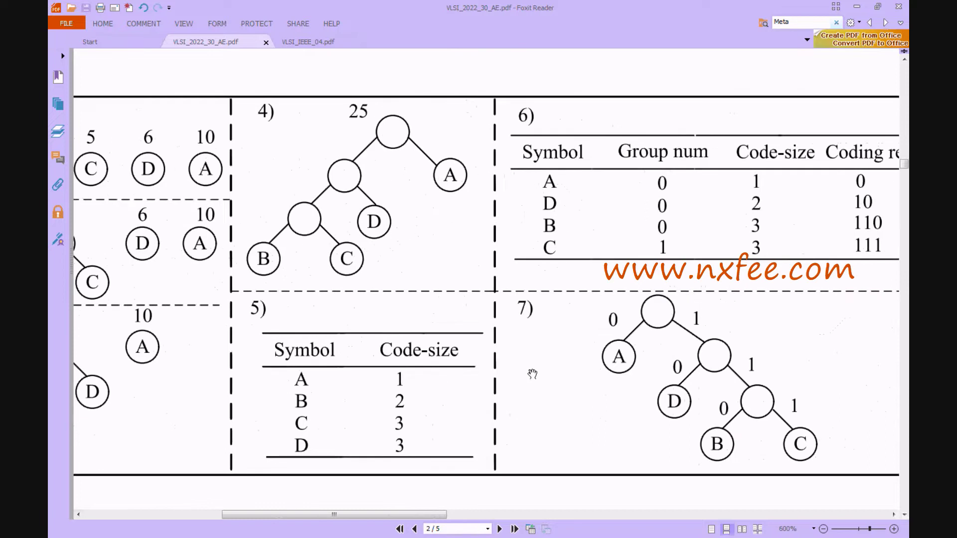
scroll(532, 374, "down", 3, "ctrl")
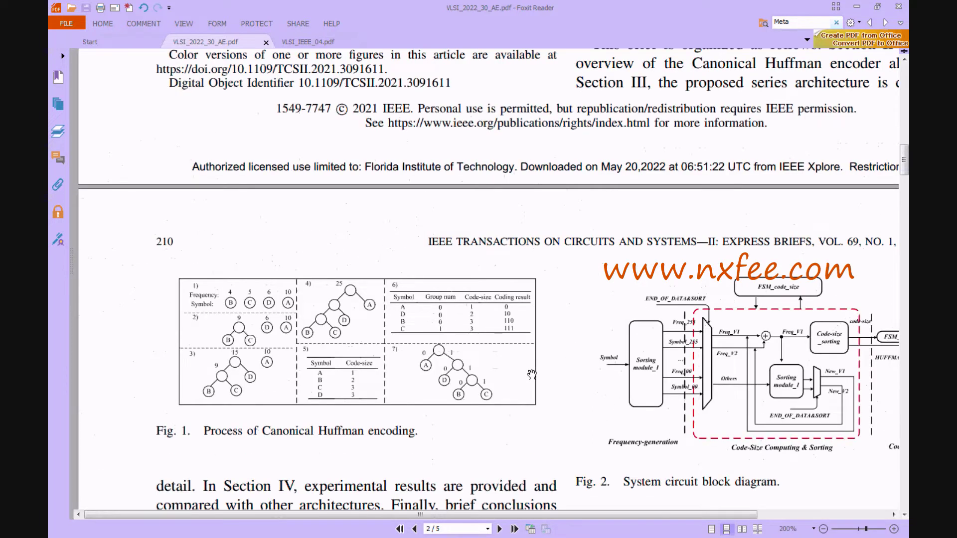
scroll(531, 374, "down", 3)
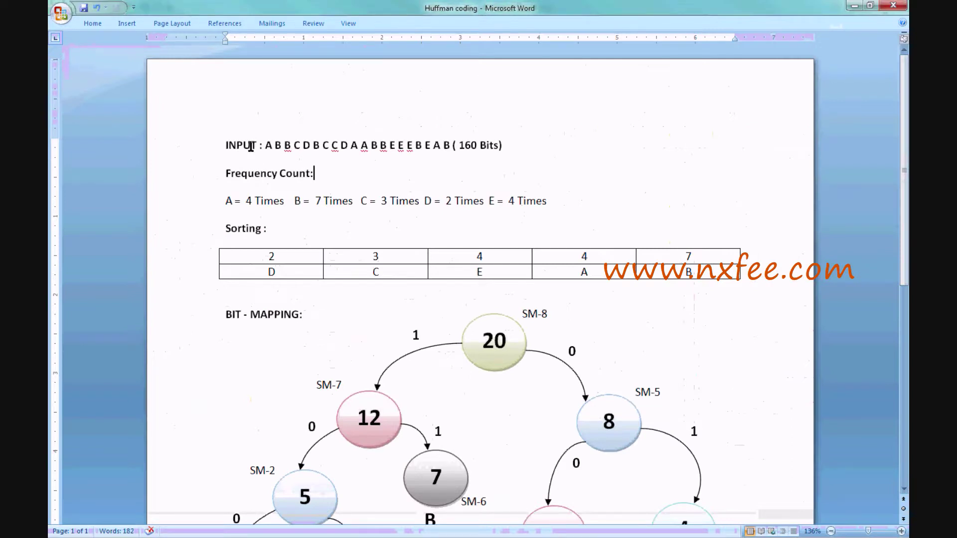
left_click_drag(266, 145, 447, 142)
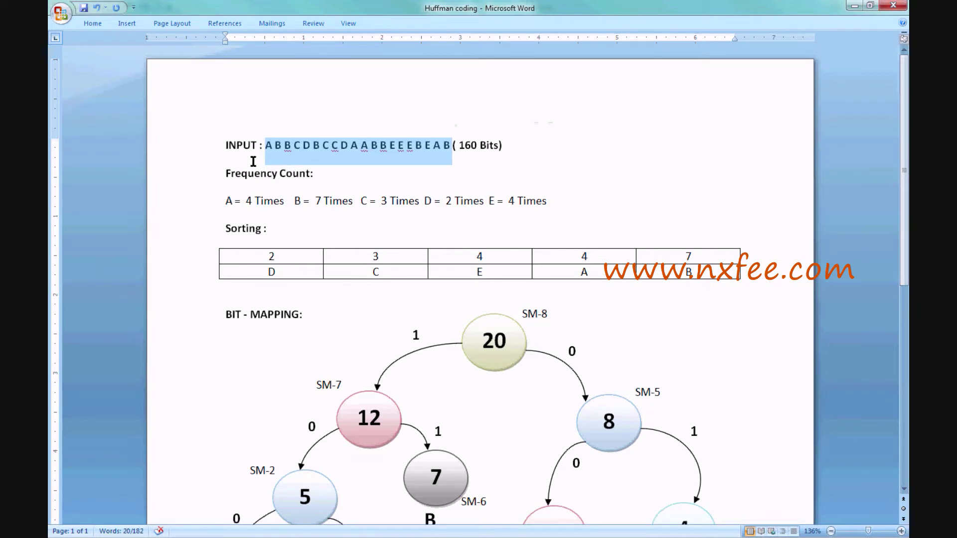
left_click(269, 157)
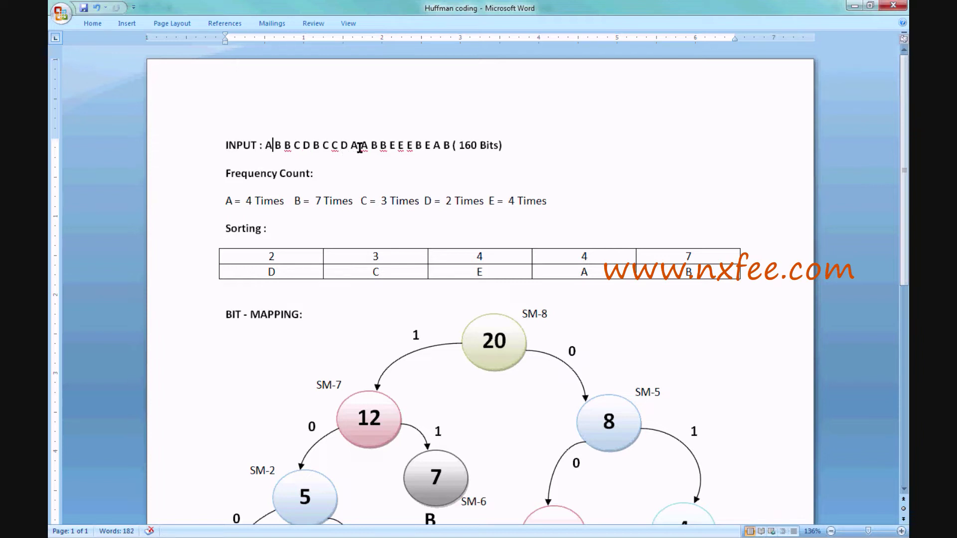
left_click_drag(225, 200, 361, 212)
left_click(321, 227)
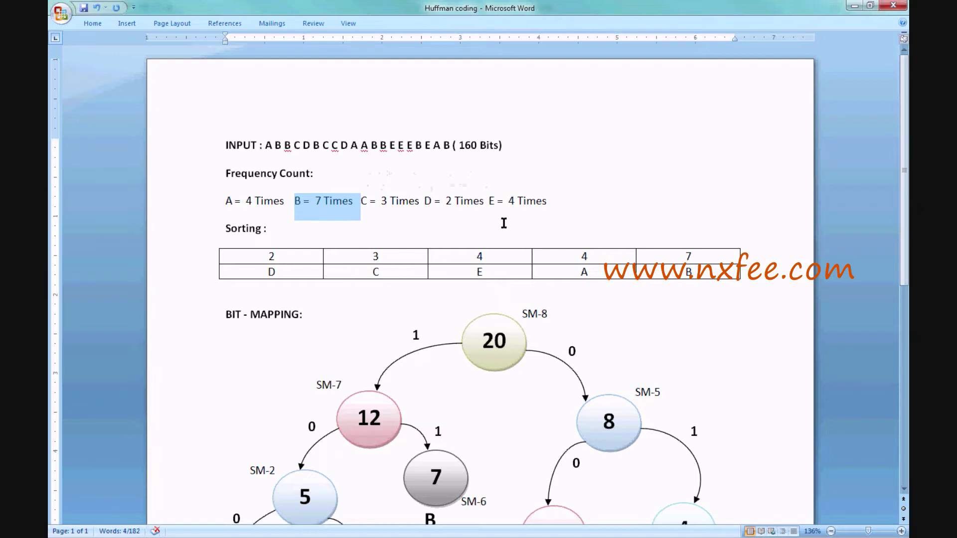
left_click(561, 201)
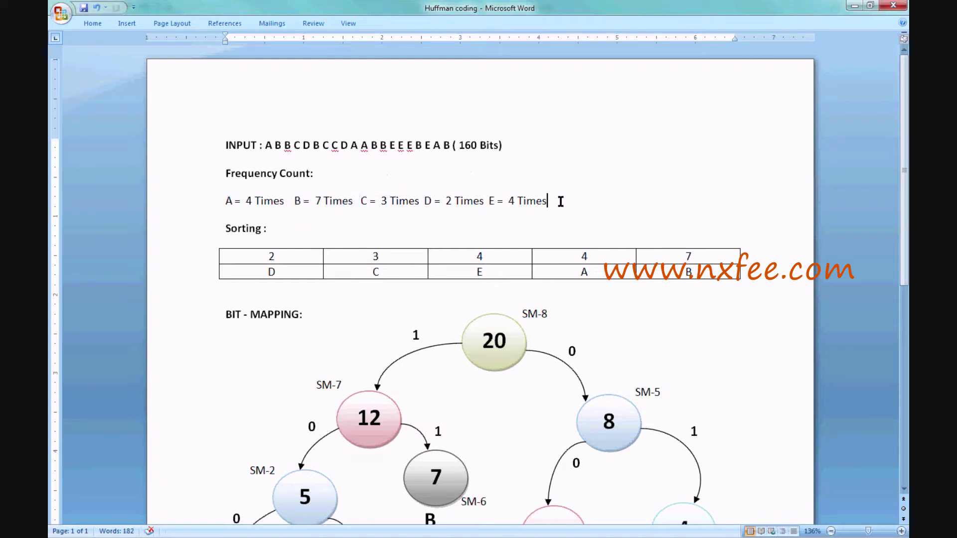
left_click_drag(226, 173, 586, 205)
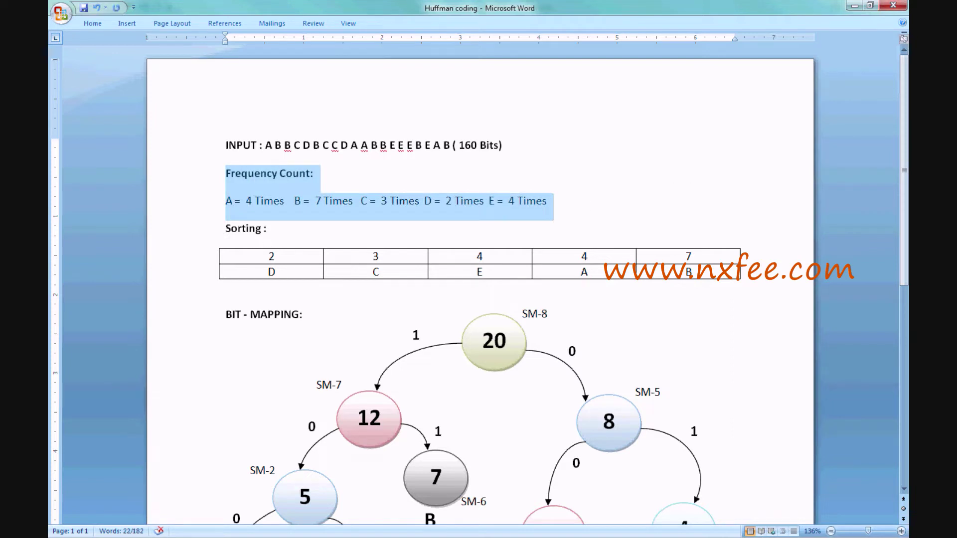
key("alt+Tab")
left_click_drag(882, 259, 715, 262)
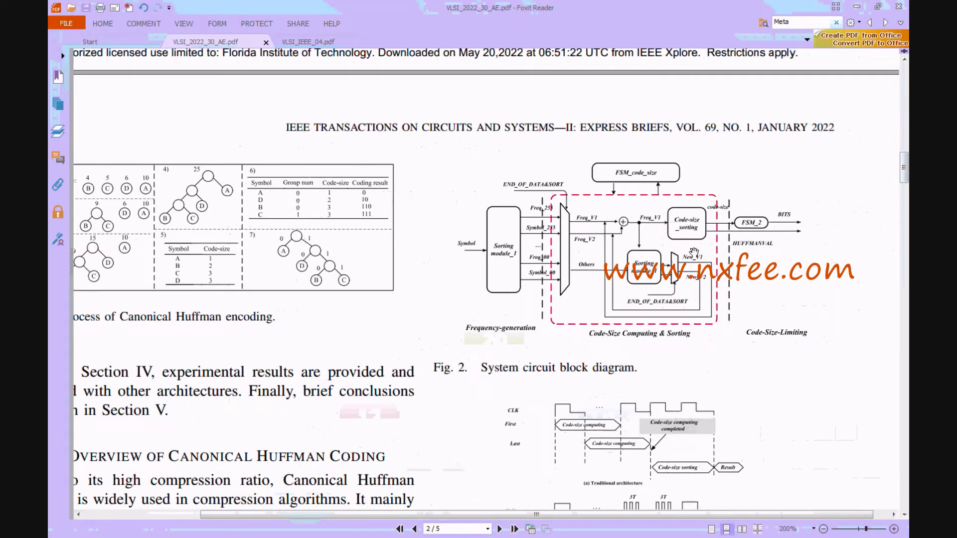
scroll(694, 252, "up", 3, "ctrl")
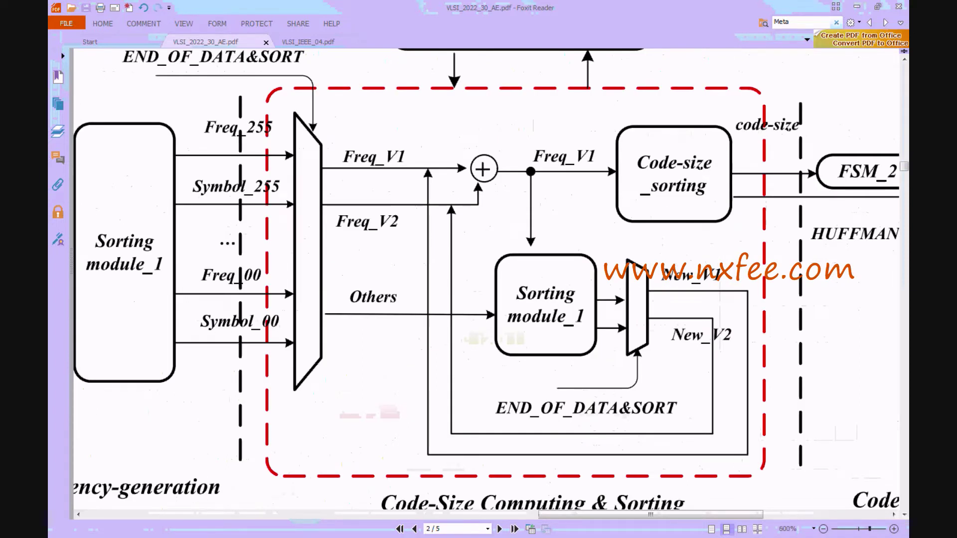
key("alt+Tab")
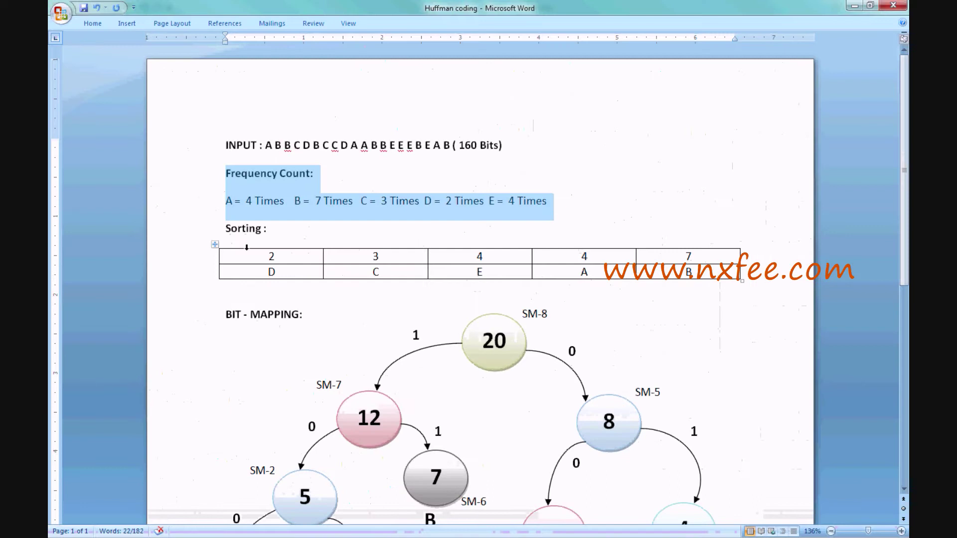
Highlight the Frequency Count heading and counts line, pointing out D occurring 2 times.
left_click_drag(222, 257, 227, 271)
left_click(231, 230)
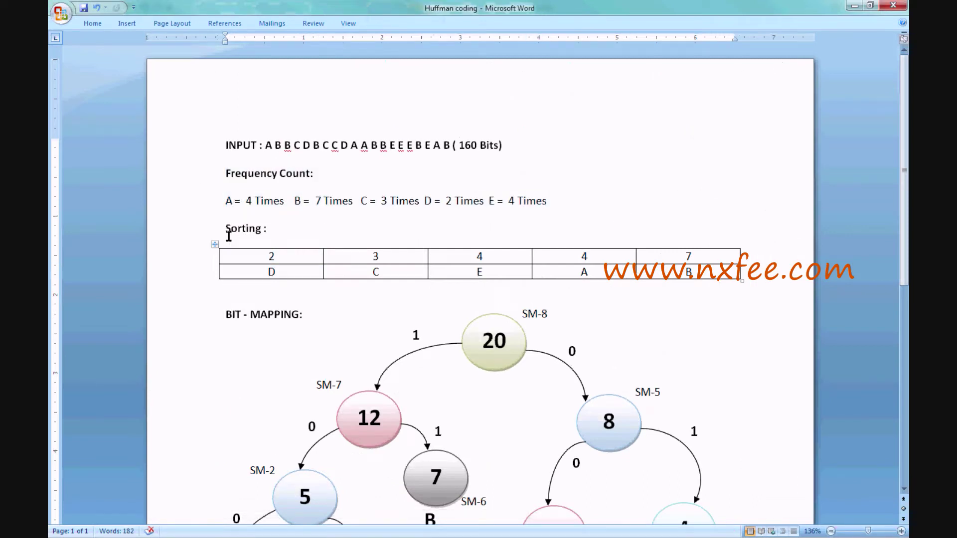
left_click_drag(223, 185, 559, 210)
left_click(305, 228)
left_click_drag(424, 199, 456, 202)
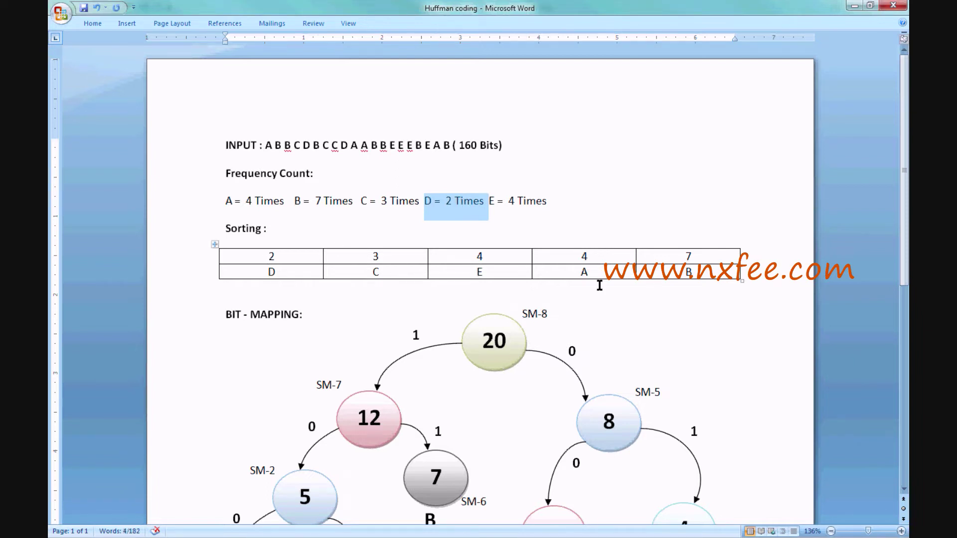
Highlight the Sorting heading and table, then scroll down toward the BIT-MAPPING tree.
left_click_drag(225, 229, 779, 268)
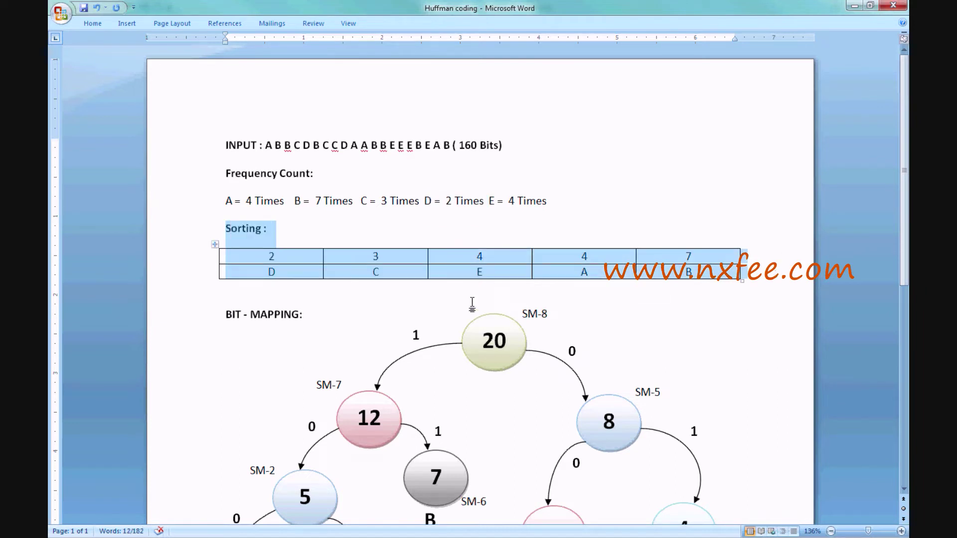
left_click(329, 281)
scroll(329, 281, "down", 6)
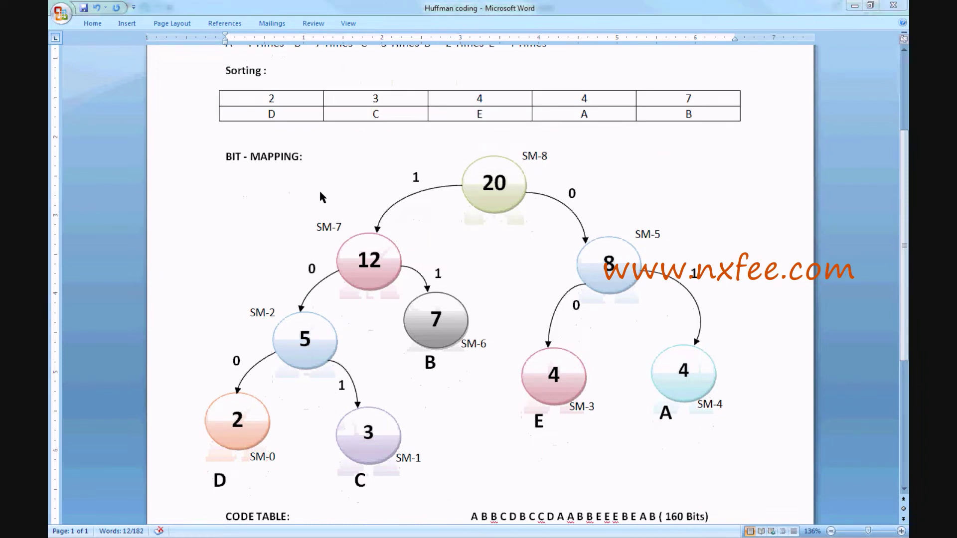
scroll(271, 197, "up", 6)
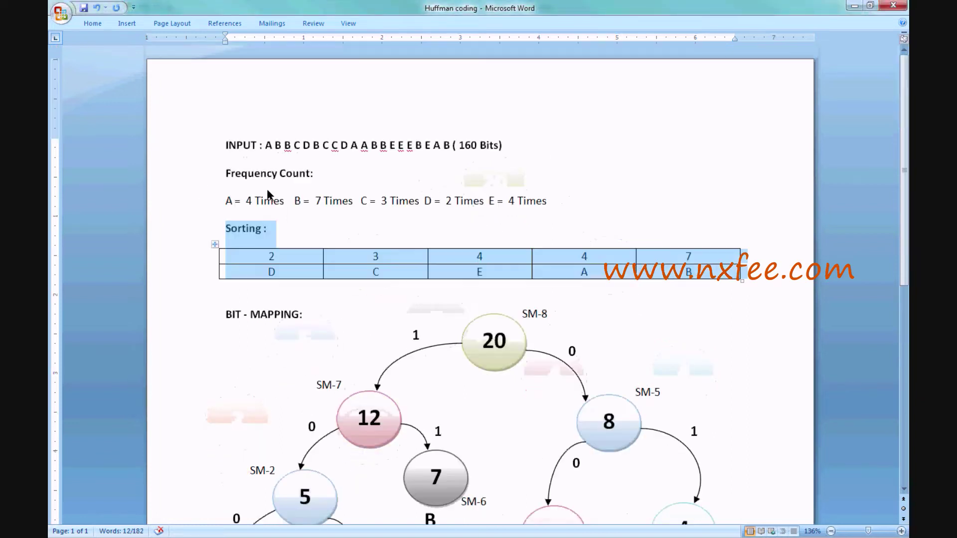
left_click(275, 231)
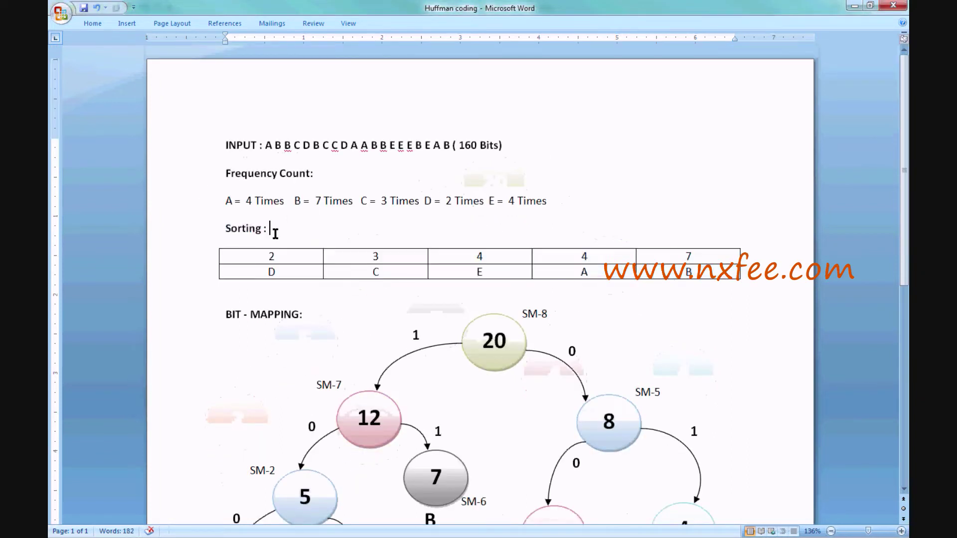
scroll(276, 234, "down", 7)
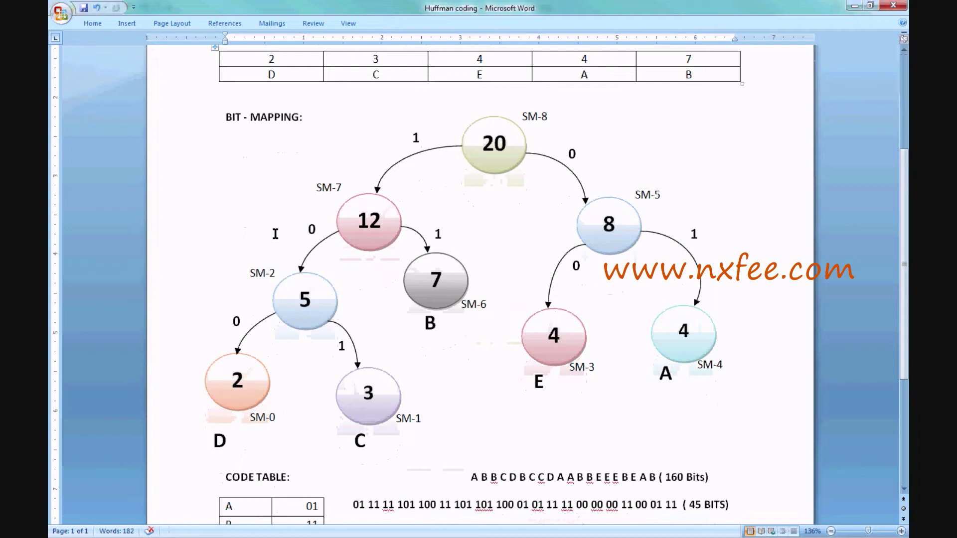
scroll(275, 234, "up", 1)
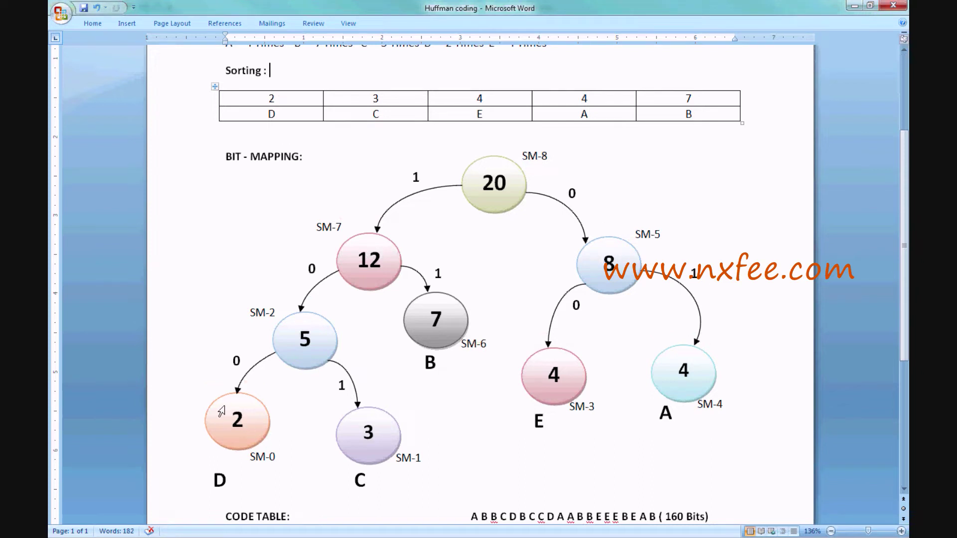
left_click(222, 441)
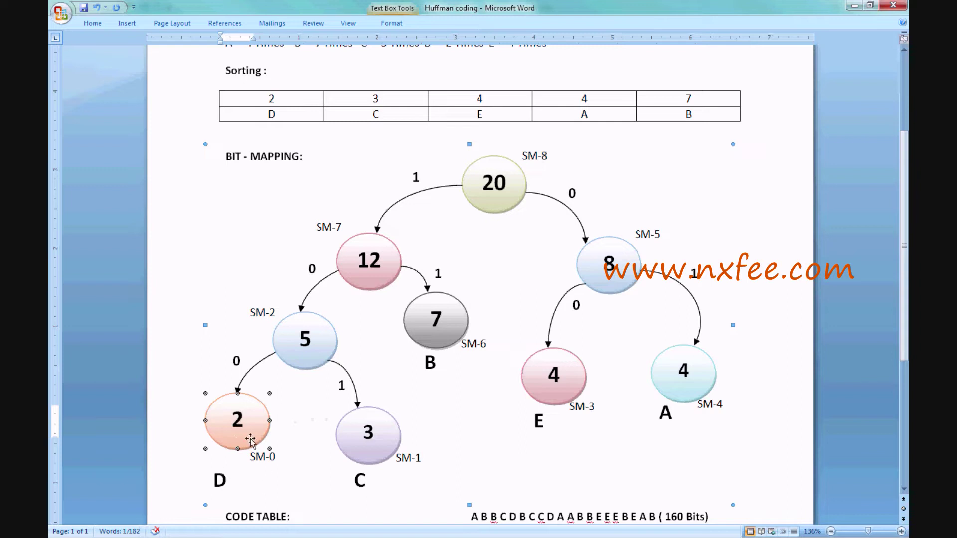
left_click(252, 458)
left_click(309, 439)
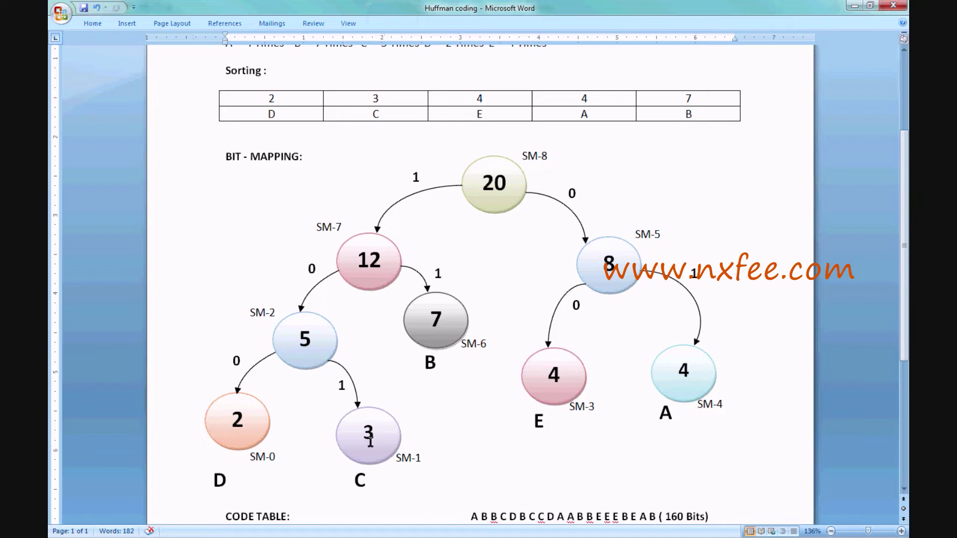
left_click_drag(384, 116, 377, 97)
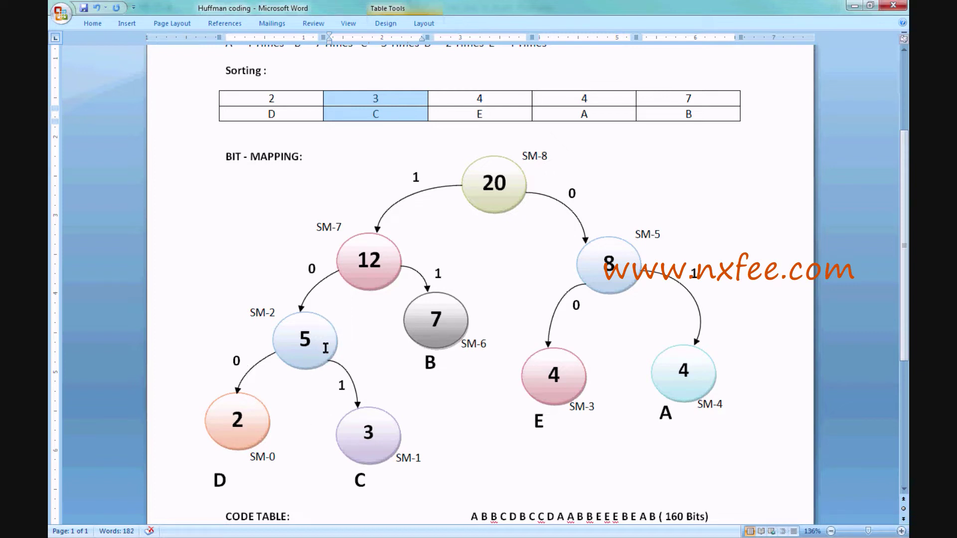
left_click_drag(477, 99, 478, 112)
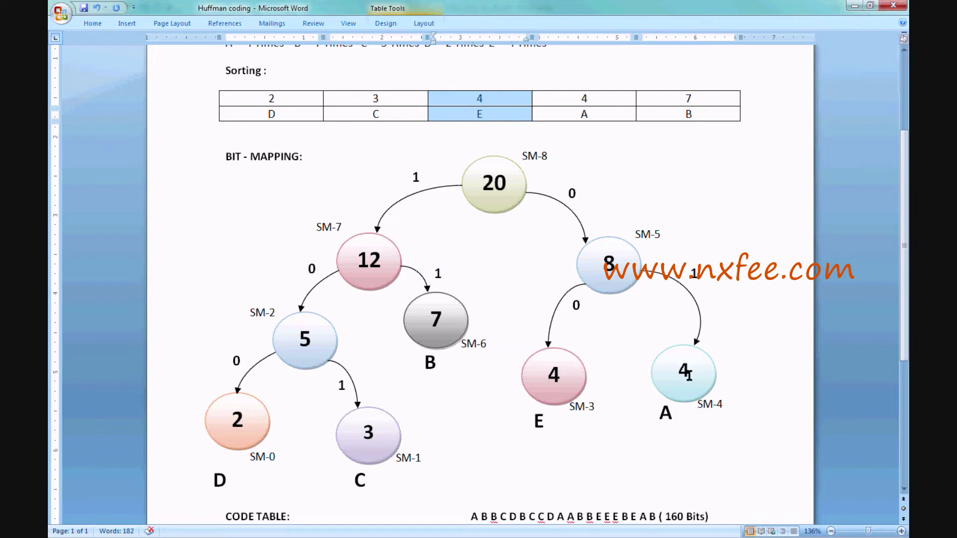
left_click(610, 262)
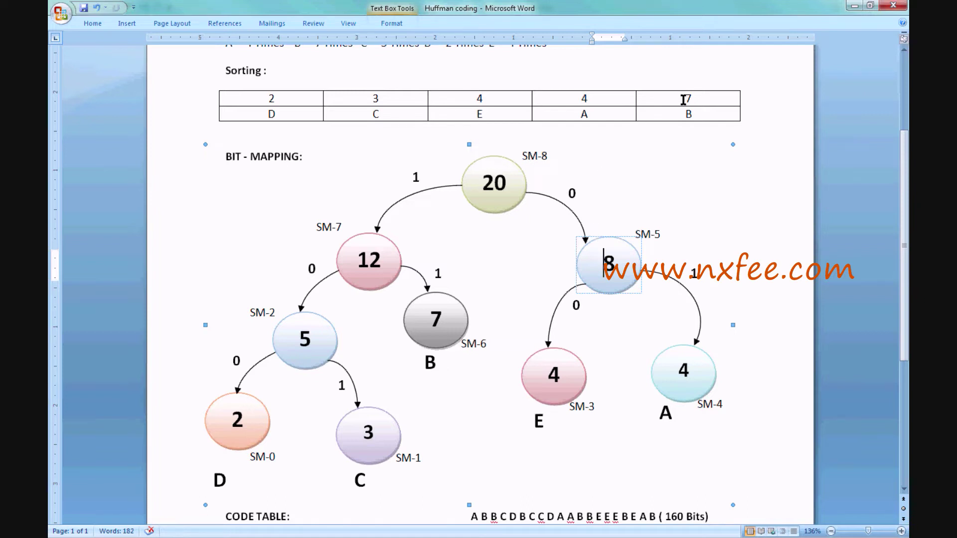
left_click_drag(683, 100, 698, 114)
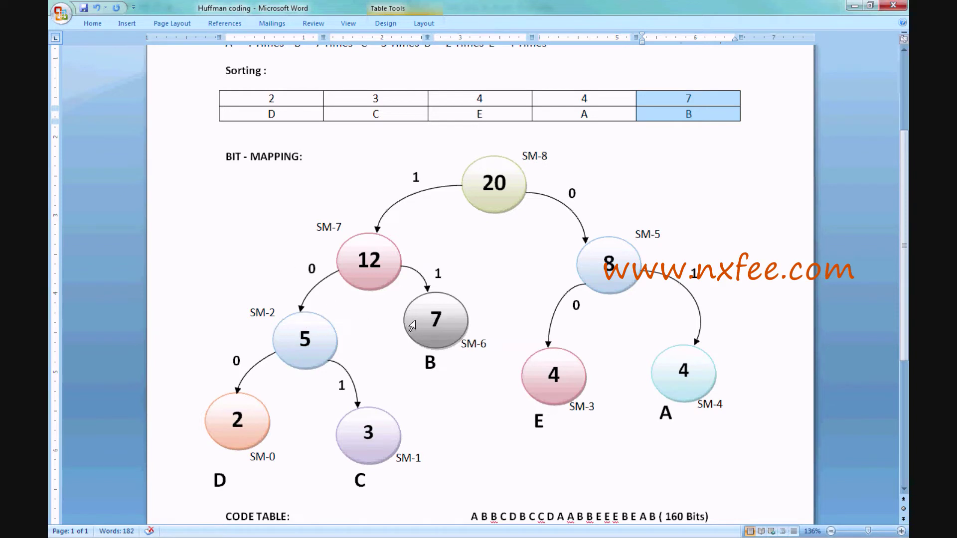
left_click(374, 241)
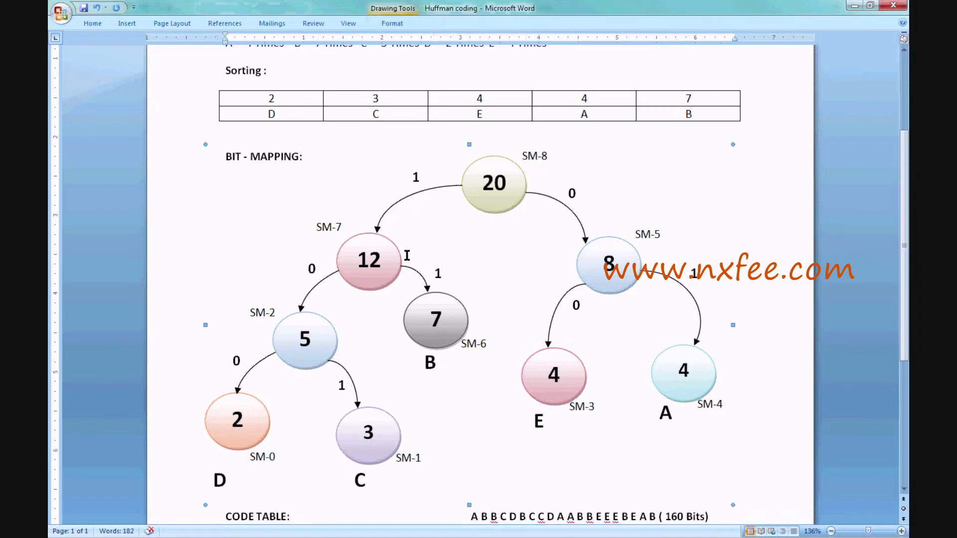
left_click(495, 160)
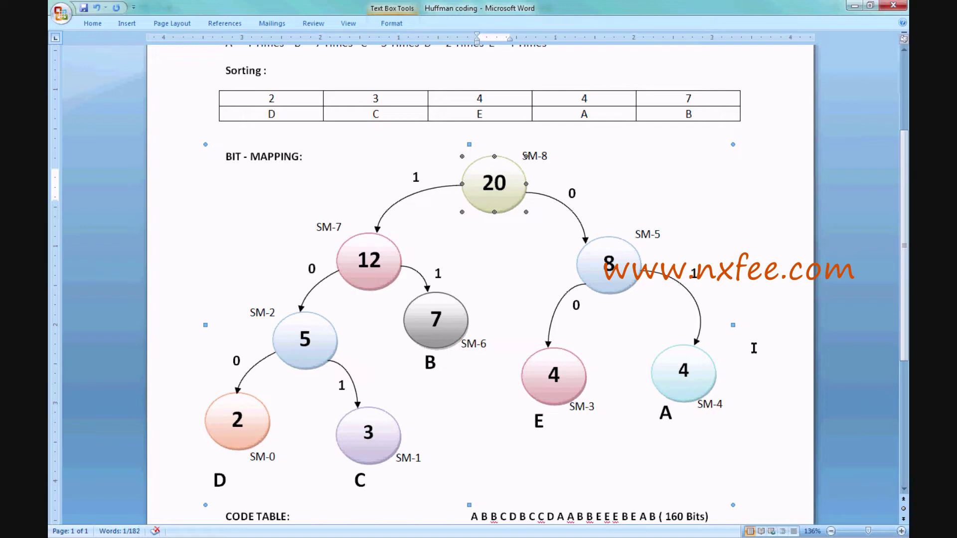
left_click(746, 273)
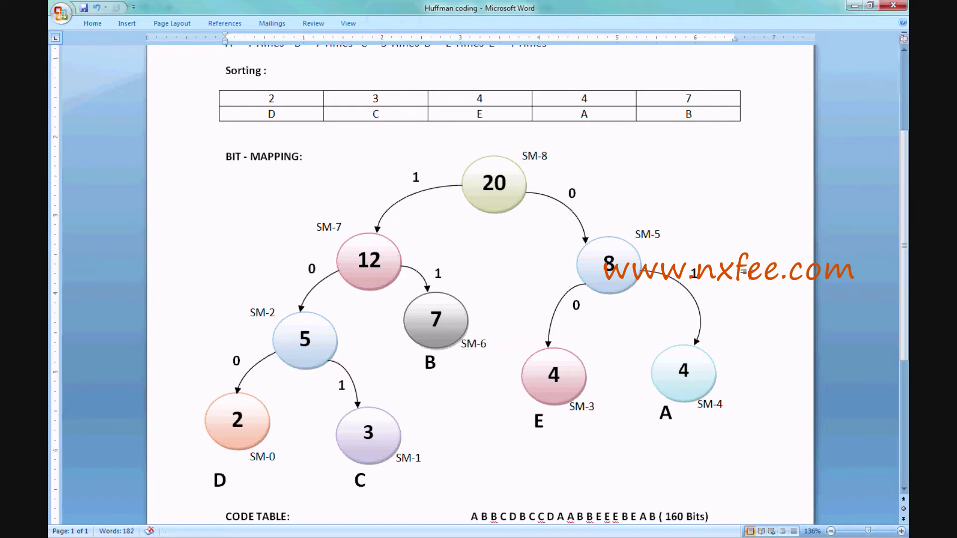
scroll(744, 272, "down", 3)
scroll(224, 222, "up", 2)
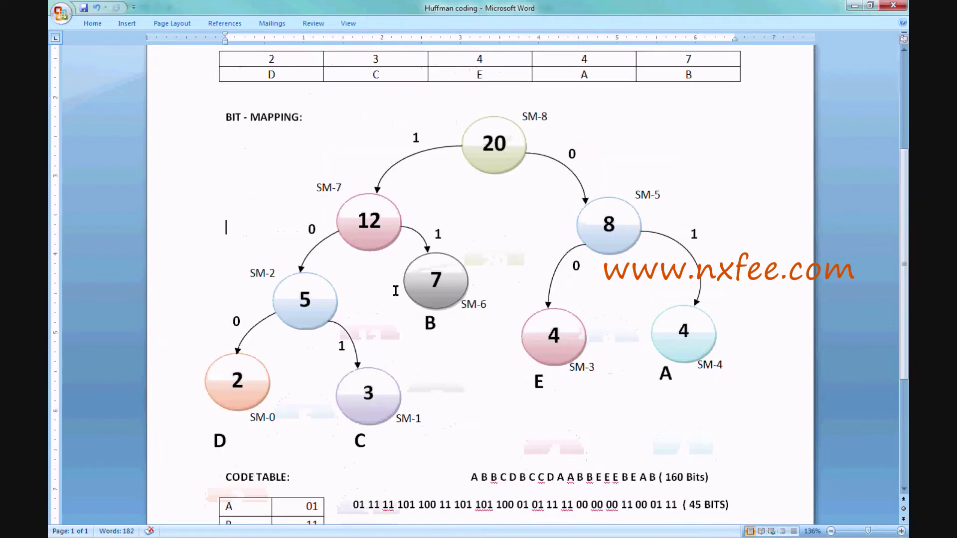
scroll(451, 227, "down", 3)
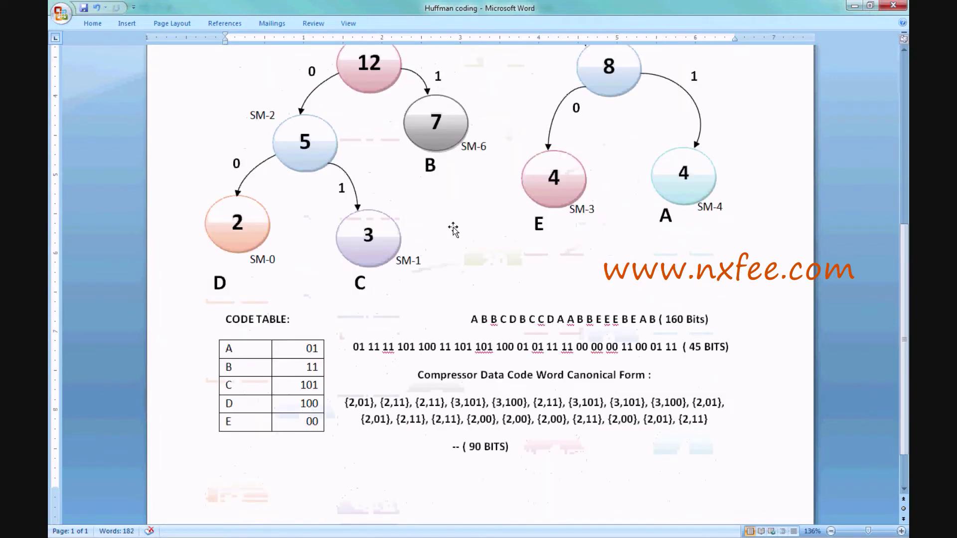
scroll(277, 289, "up", 2)
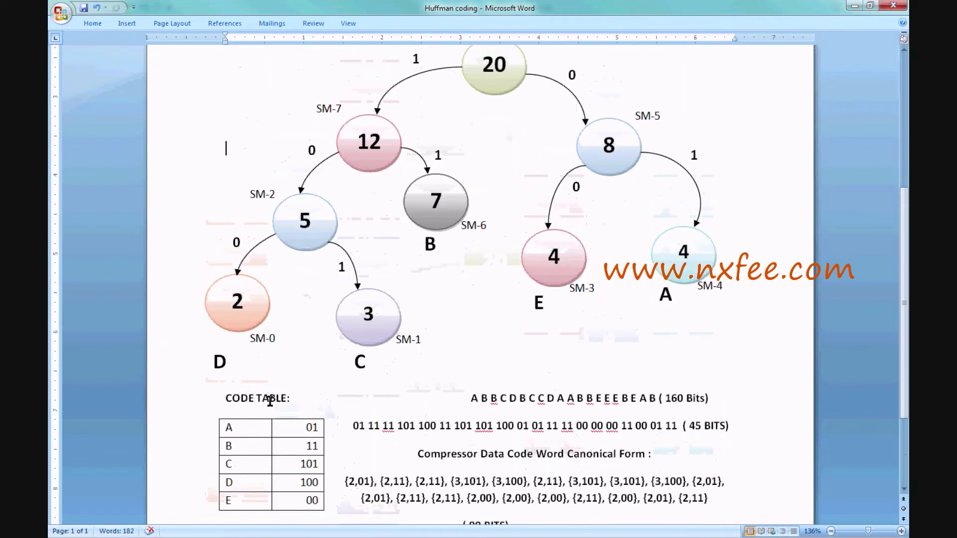
scroll(308, 413, "up", 1)
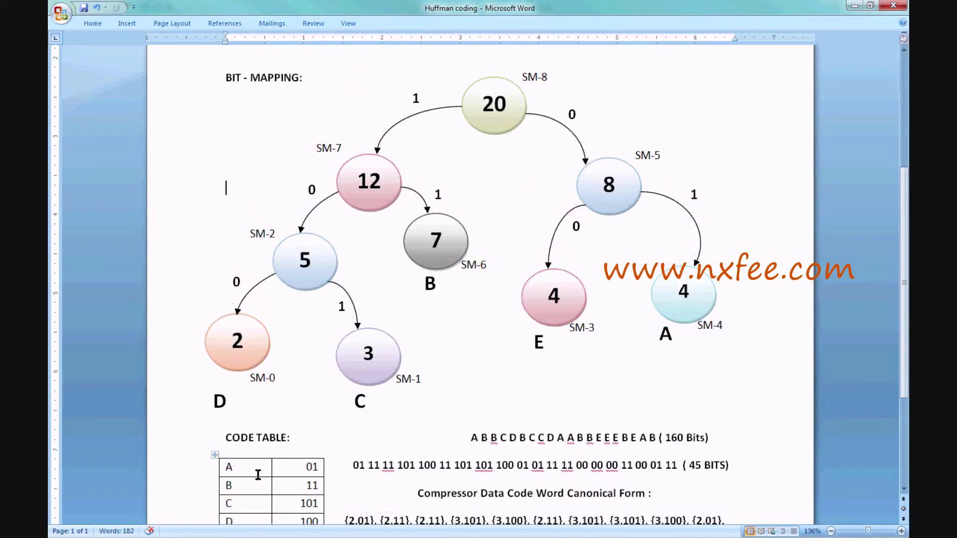
left_click(241, 465)
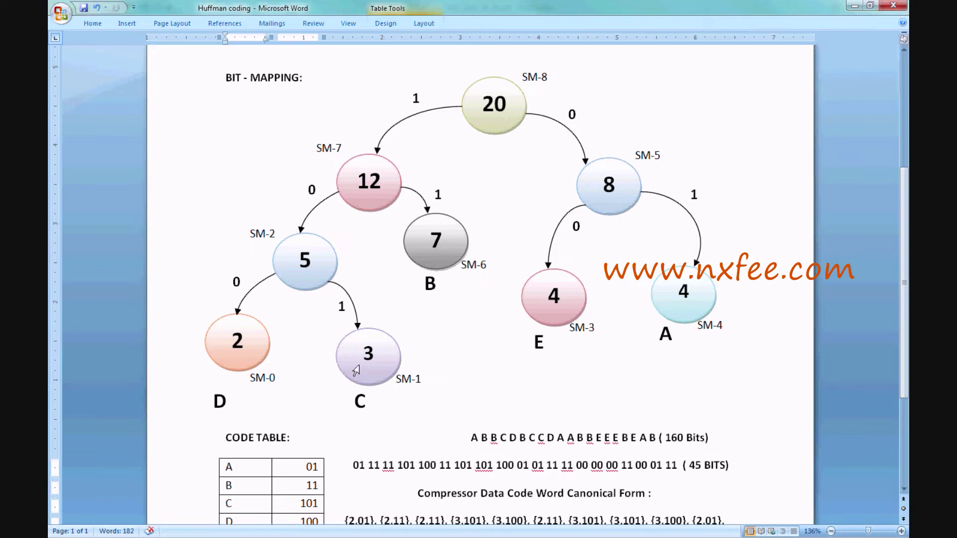
scroll(356, 371, "down", 1)
scroll(323, 285, "up", 1)
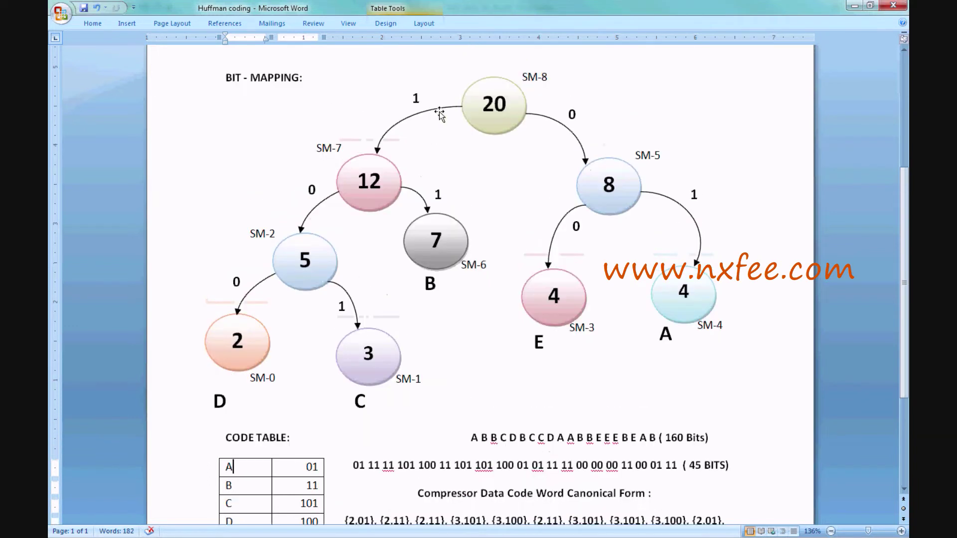
scroll(222, 328, "down", 3)
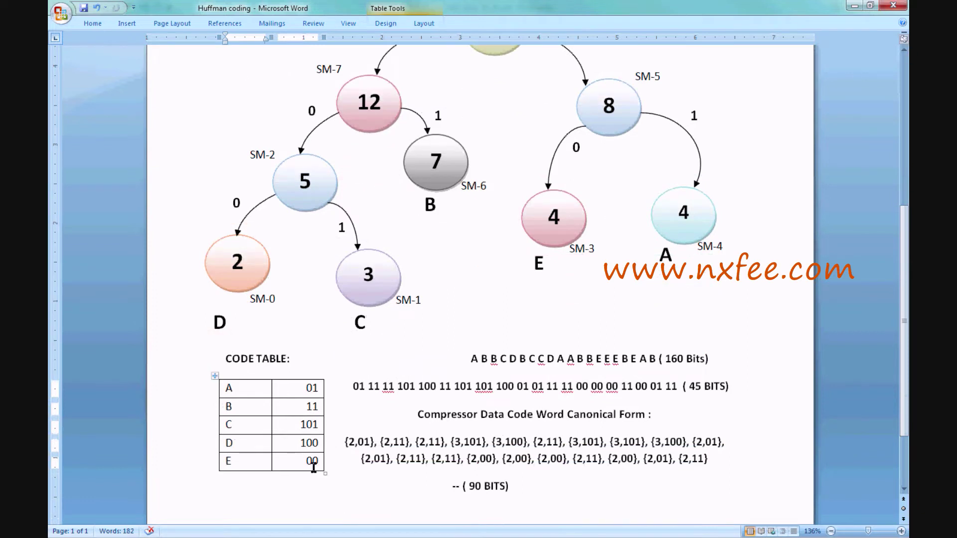
scroll(508, 339, "up", 3)
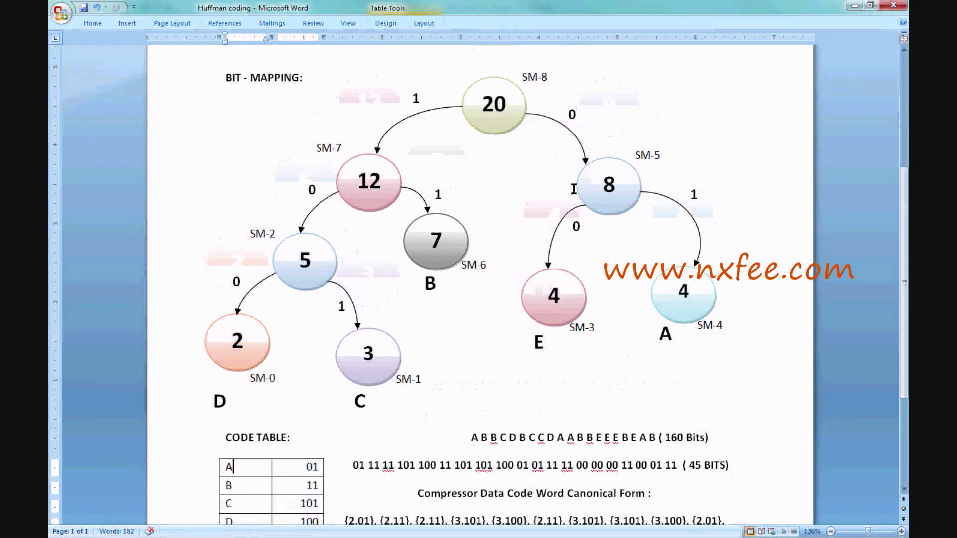
scroll(488, 291, "down", 4)
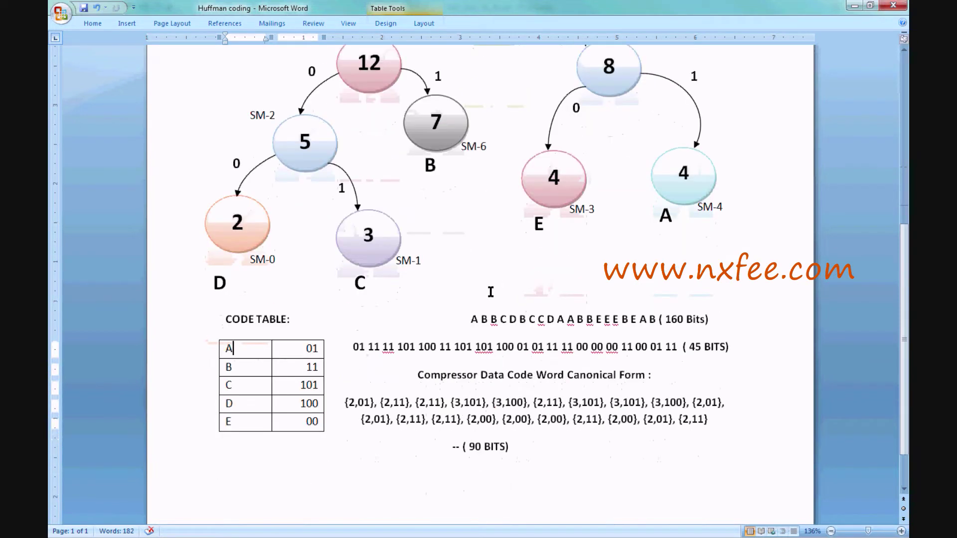
left_click_drag(227, 319, 367, 419)
left_click(511, 421)
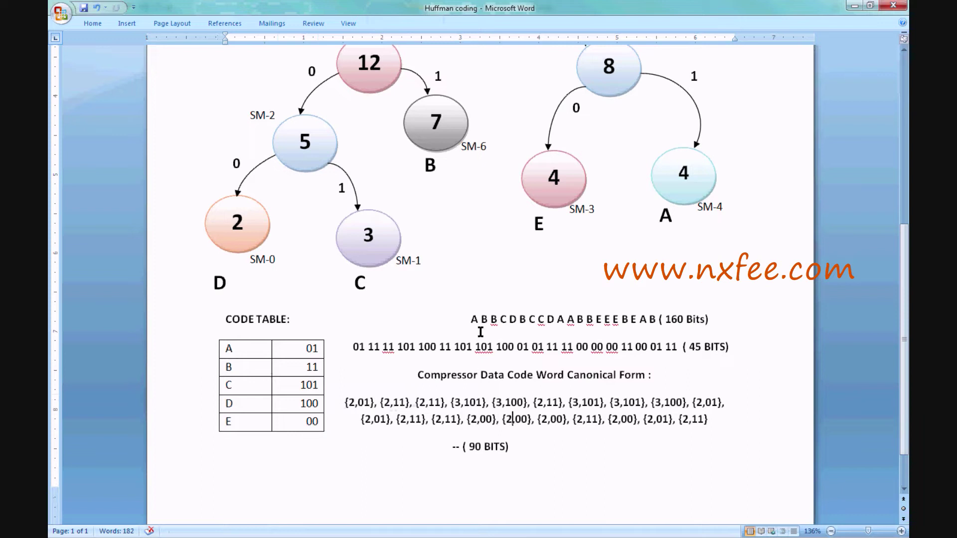
left_click_drag(415, 376, 638, 377)
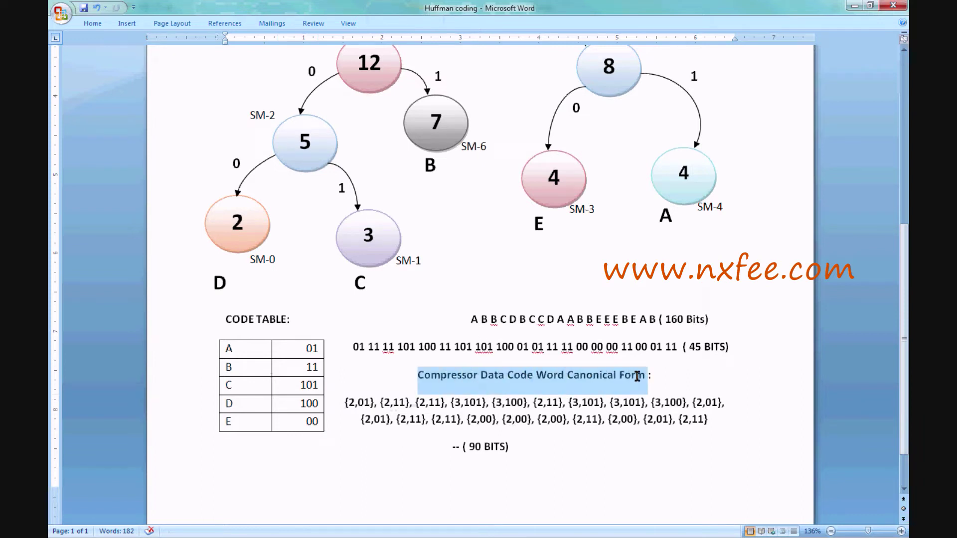
left_click(562, 414)
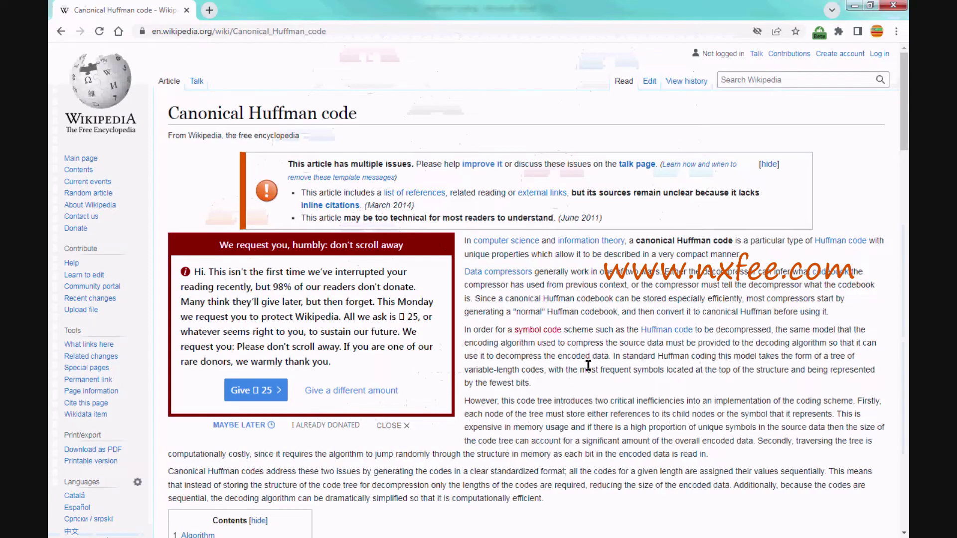
Scroll the Canonical Huffman code article down to the Encoding the codebook section.
scroll(588, 365, "down", 20)
scroll(587, 367, "down", 4)
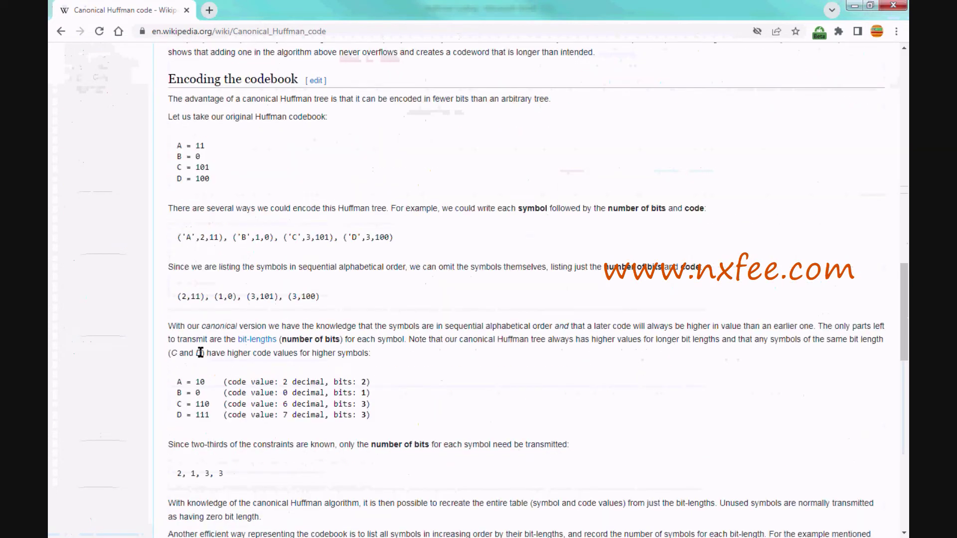
scroll(228, 327, "up", 20)
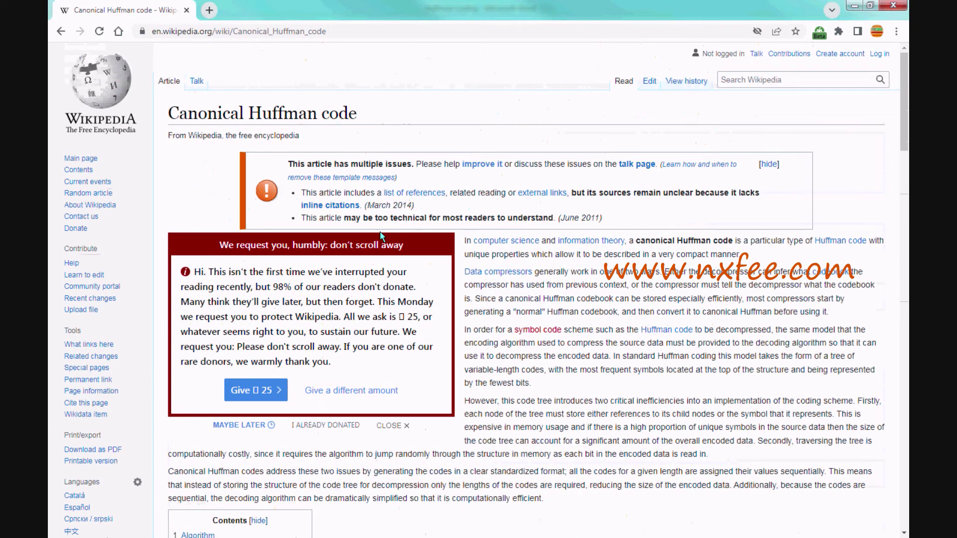
left_click_drag(167, 112, 358, 105)
scroll(547, 401, "down", 14)
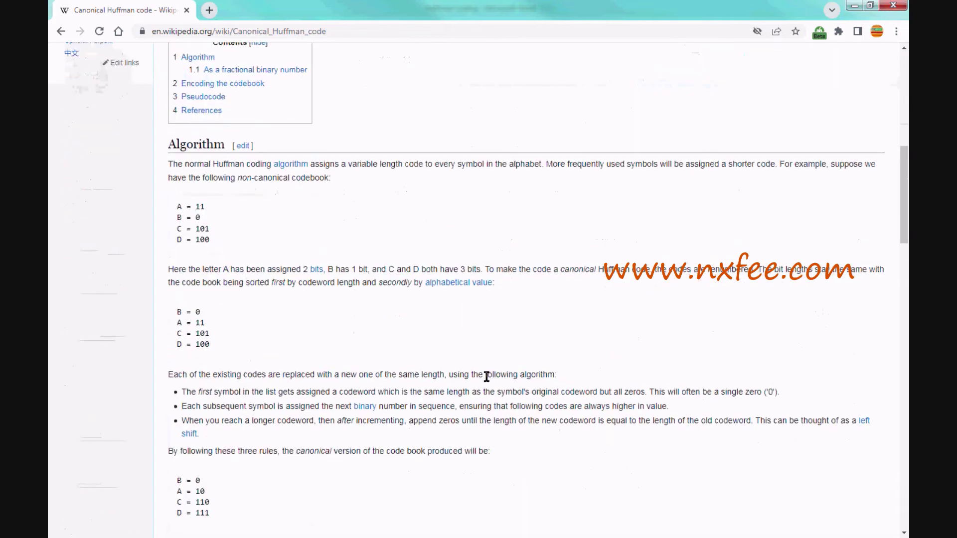
scroll(468, 371, "down", 5)
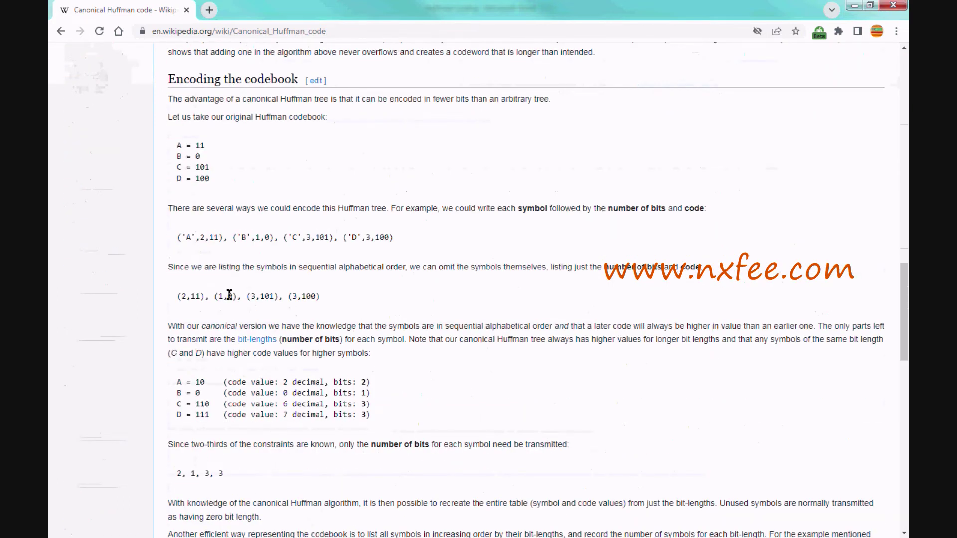
Highlight the (2,11), (1,0), (3,101), (3,100) tuples and the A = 11 to D = 100 codebook entries.
left_click_drag(177, 296, 330, 297)
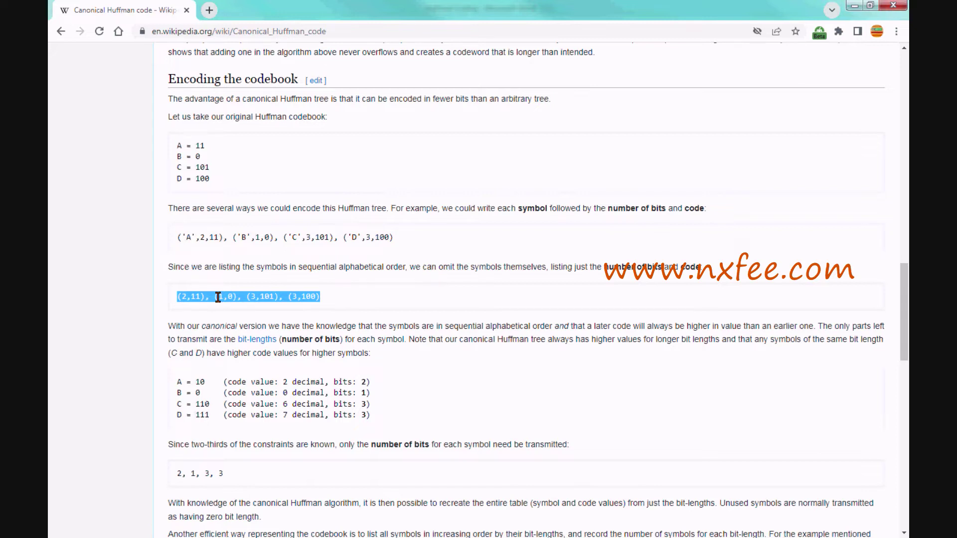
left_click_drag(177, 237, 411, 241)
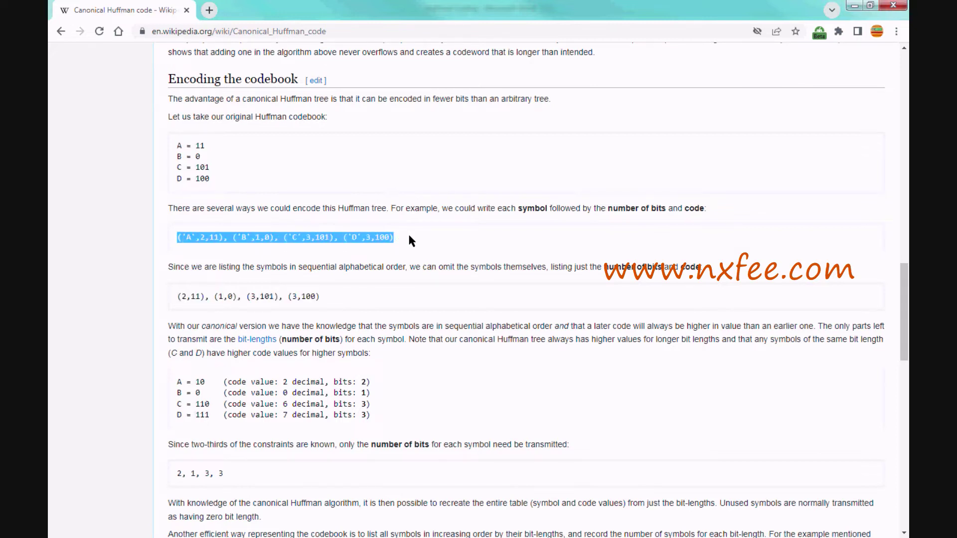
left_click(218, 241)
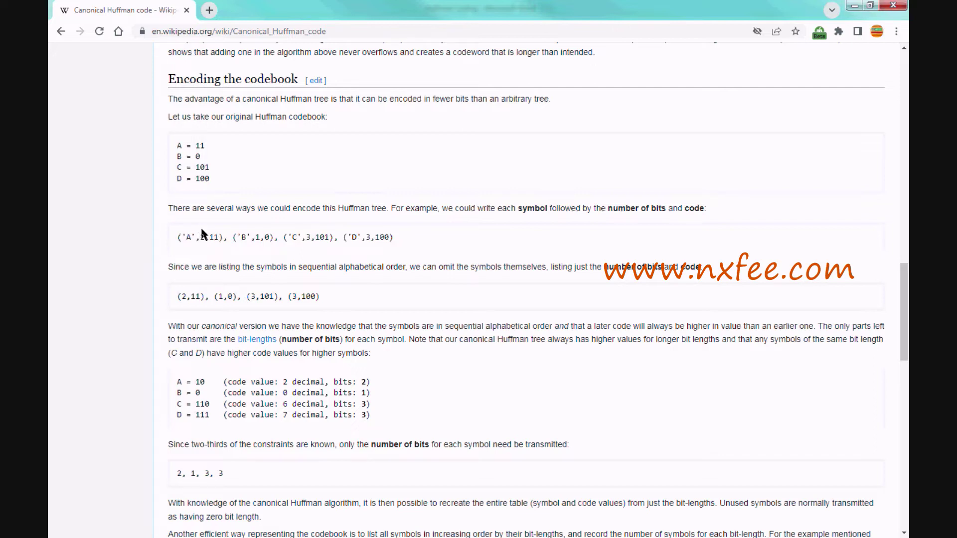
left_click_drag(177, 145, 210, 180)
left_click(178, 182)
key("alt+Tab")
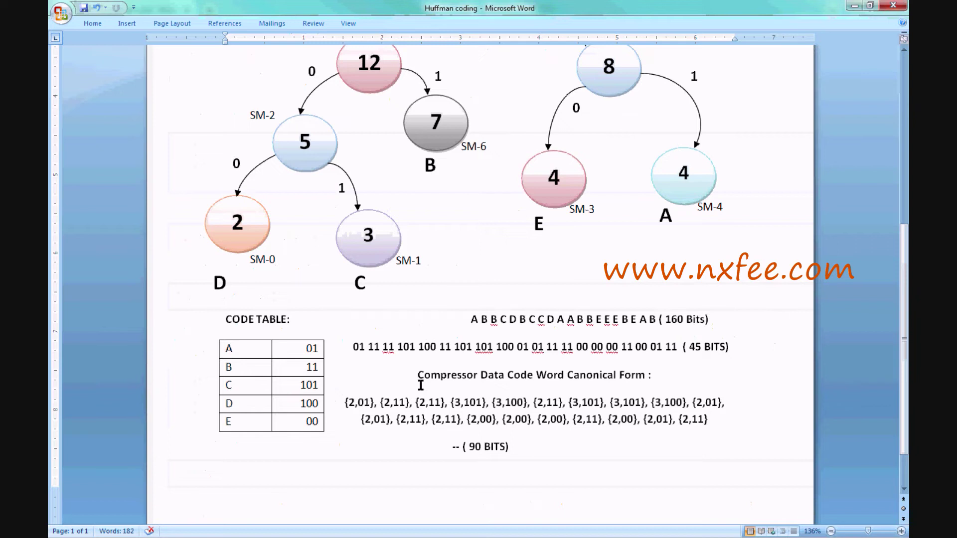
Highlight the code table entries for A, B, C and D.
left_click_drag(301, 348, 325, 354)
double_click(308, 369)
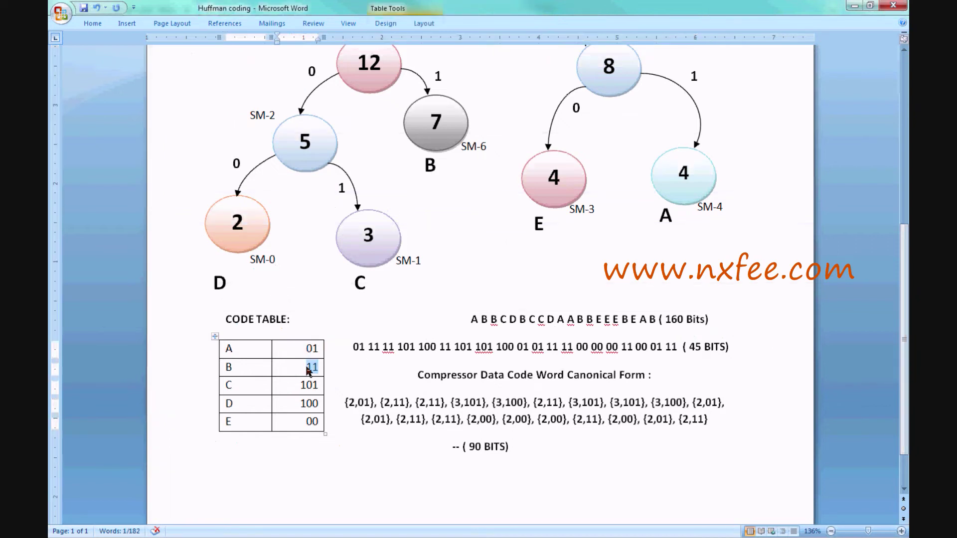
left_click_drag(299, 385, 325, 421)
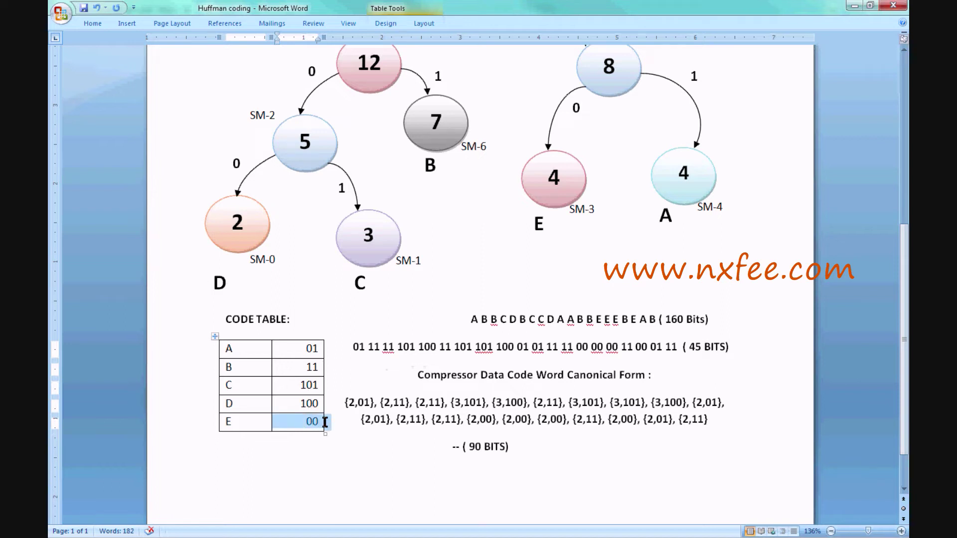
left_click(403, 448)
Point out the input string and the first canonical-form pair {2,01}, then scroll back up.
left_click_drag(469, 318, 478, 319)
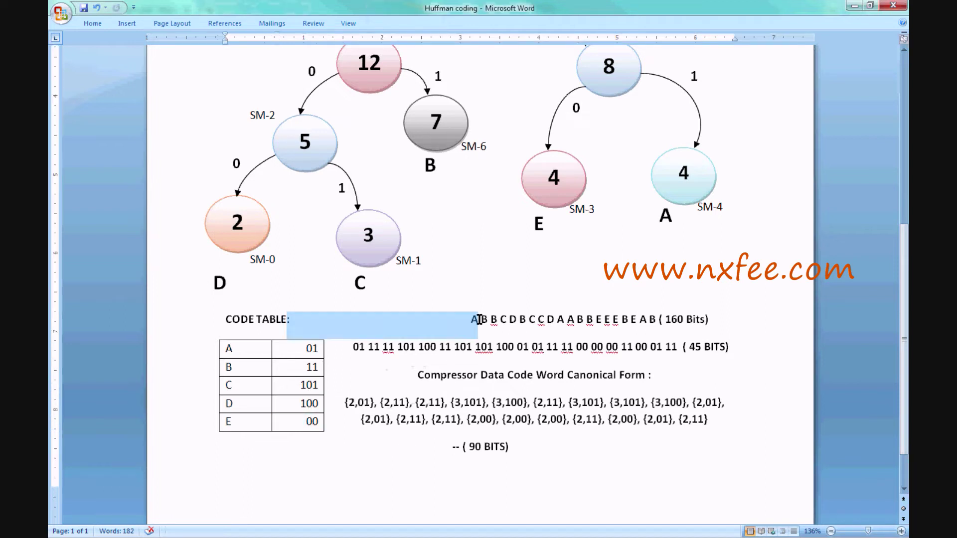
left_click(349, 404)
left_click_drag(345, 403, 406, 402)
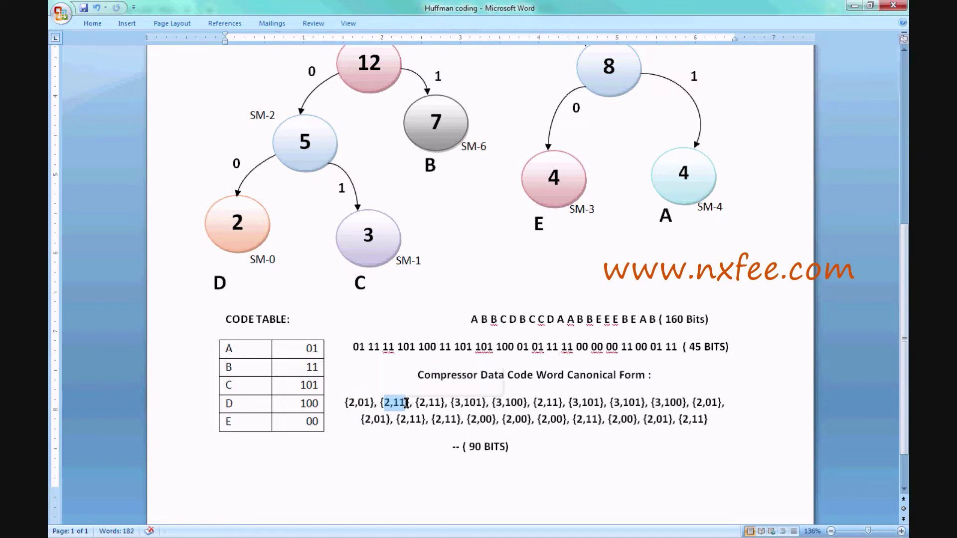
left_click(445, 419)
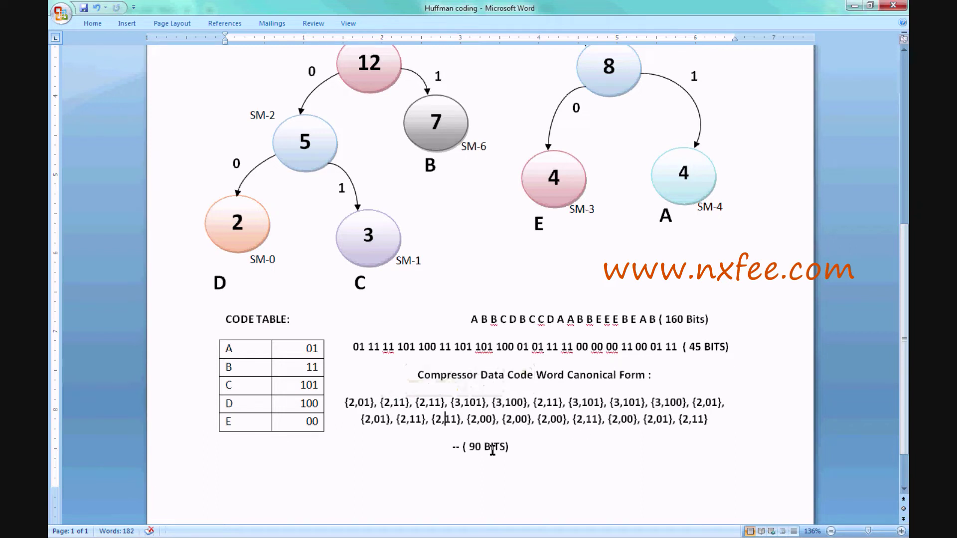
scroll(461, 441, "up", 10)
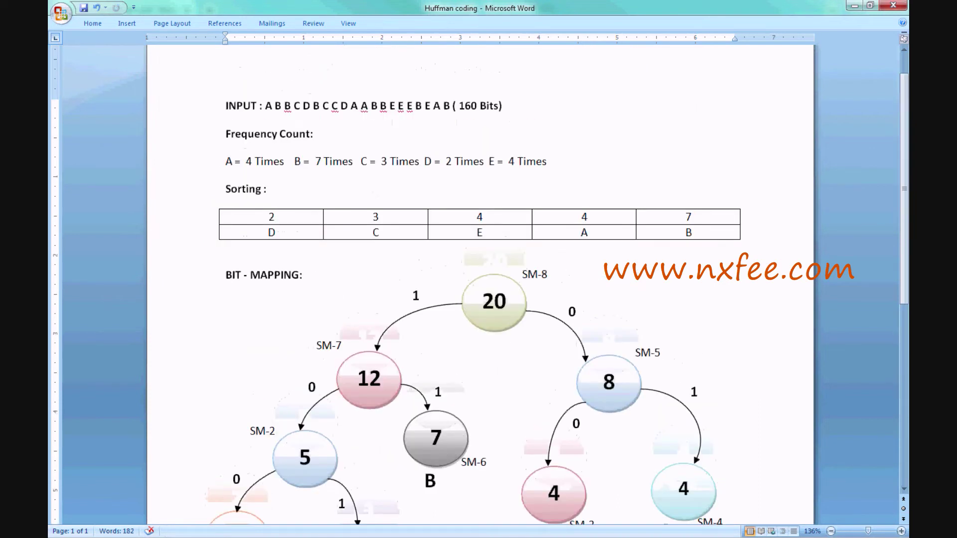
key("alt+Tab")
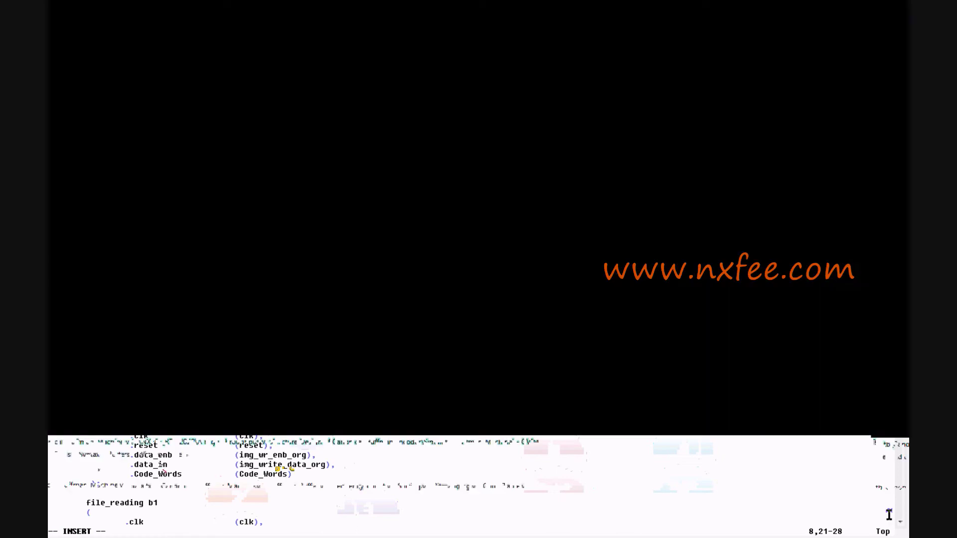
Review the testbench declarations and select the whole data.txt input string ABBCDBCCDAABBEEEBEAB.
left_click_drag(49, 72, 243, 444)
key("End")
scroll(331, 421, "down", 5)
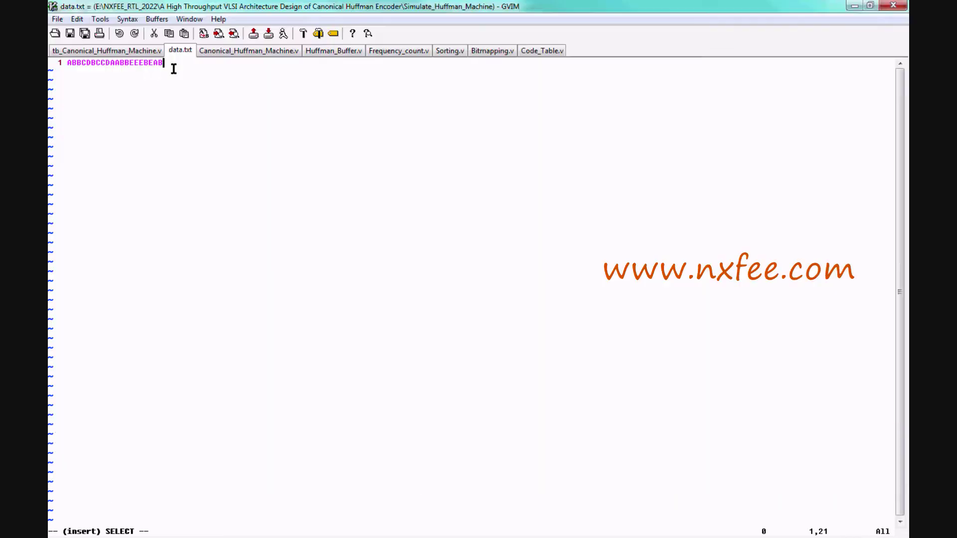
left_click_drag(173, 67, 66, 62)
left_click(73, 75)
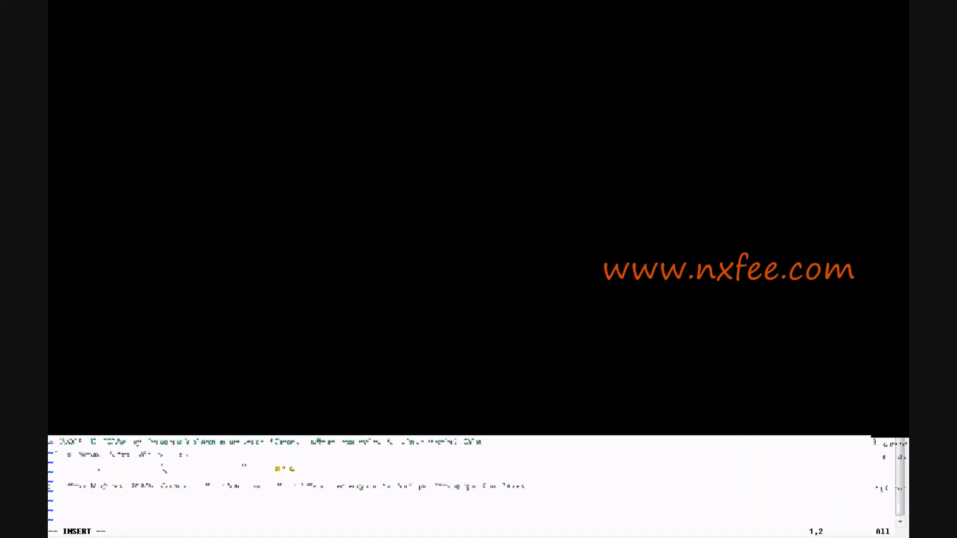
left_click(174, 66)
key("shift+Home")
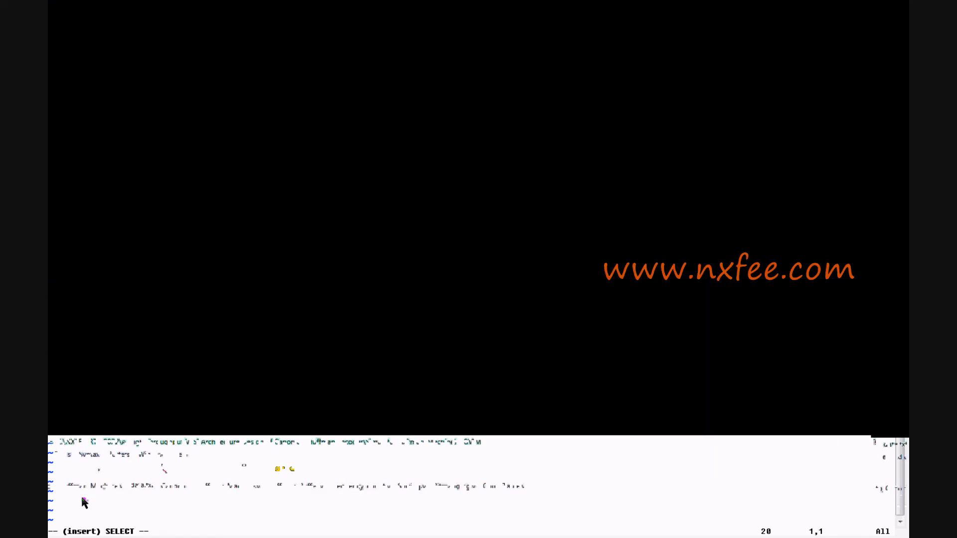
Point out the file_reading and h1 instances, then show Canonical_Huffman_Machine.v's port declarations.
left_click(108, 51)
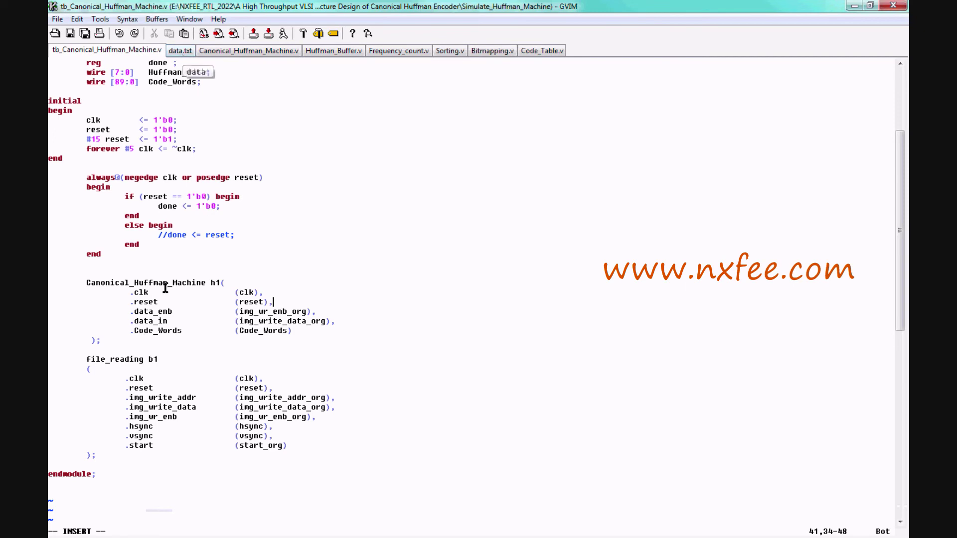
left_click_drag(88, 359, 229, 463)
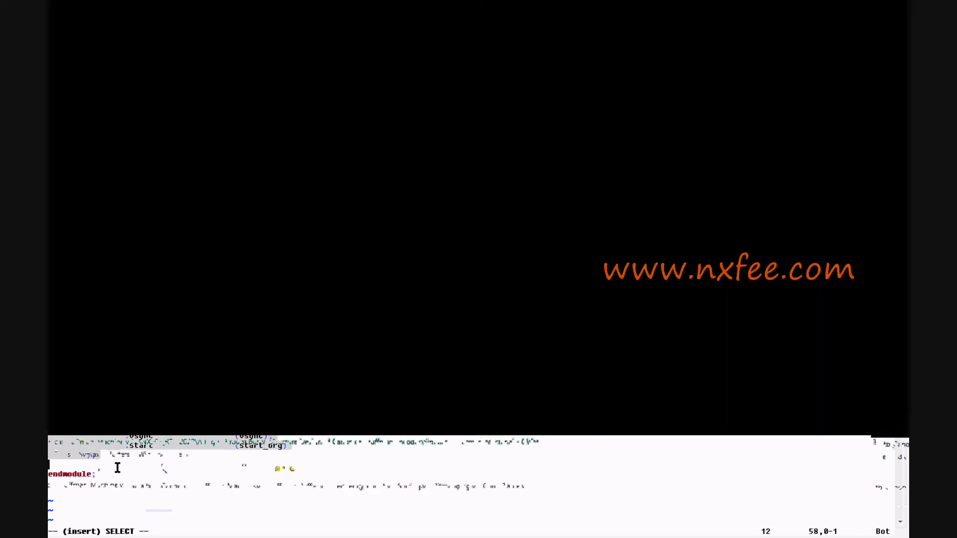
left_click(292, 456)
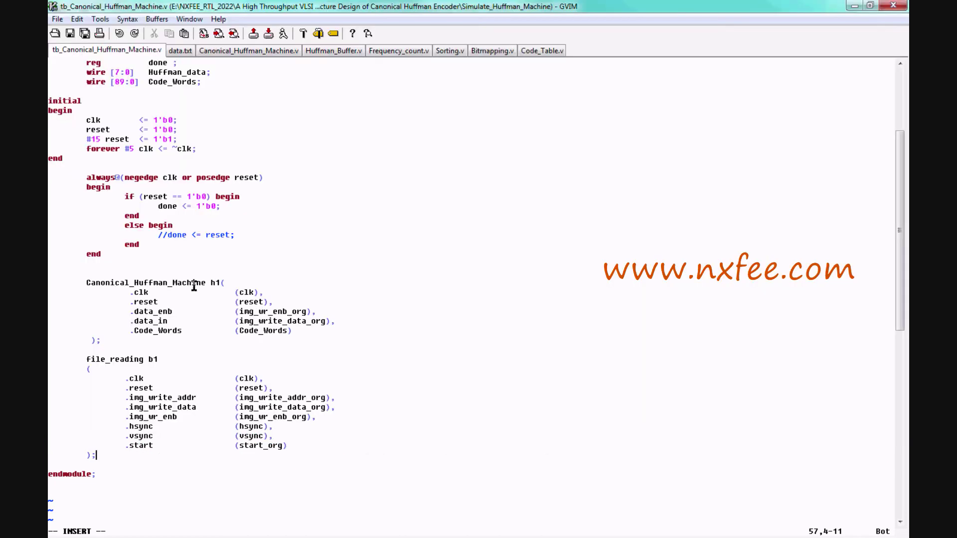
left_click_drag(86, 283, 140, 346)
left_click(248, 51)
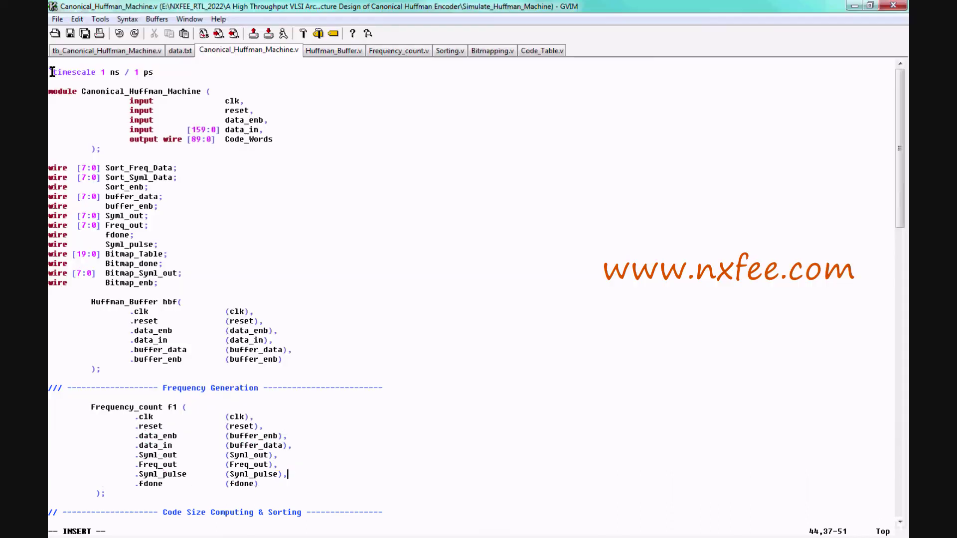
left_click_drag(52, 72, 132, 148)
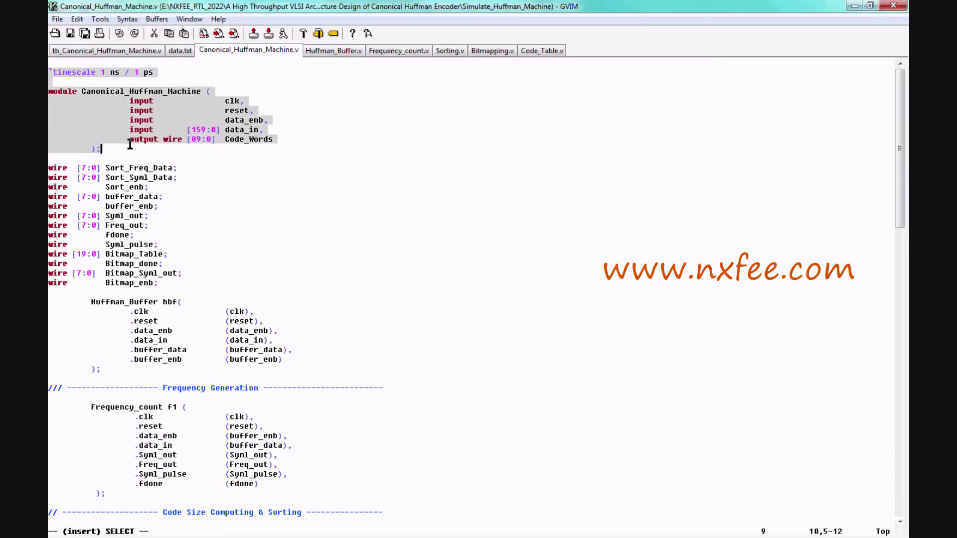
Point out the data_in port with its width and the Code_Words output with its width.
left_click(267, 170)
left_click(241, 120)
double_click(245, 130)
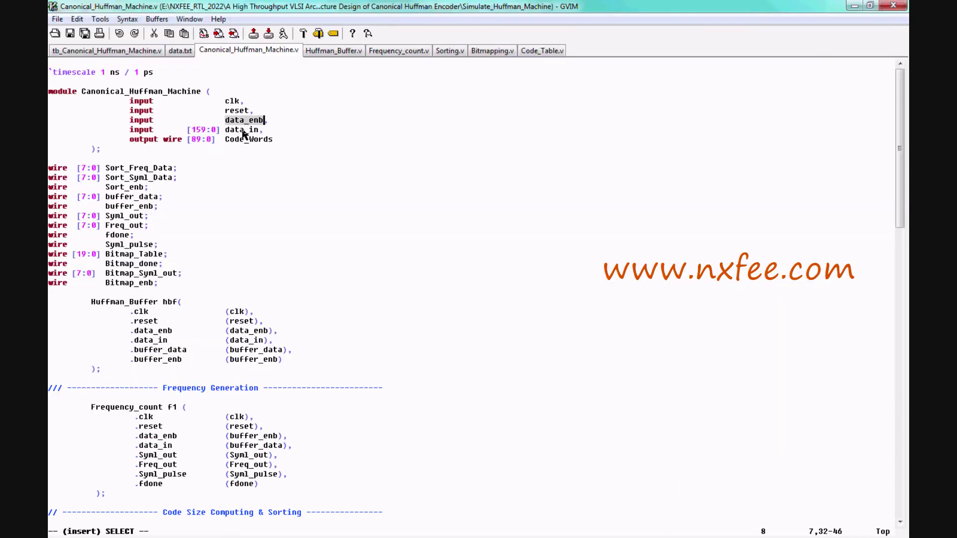
left_click_drag(176, 131, 260, 131)
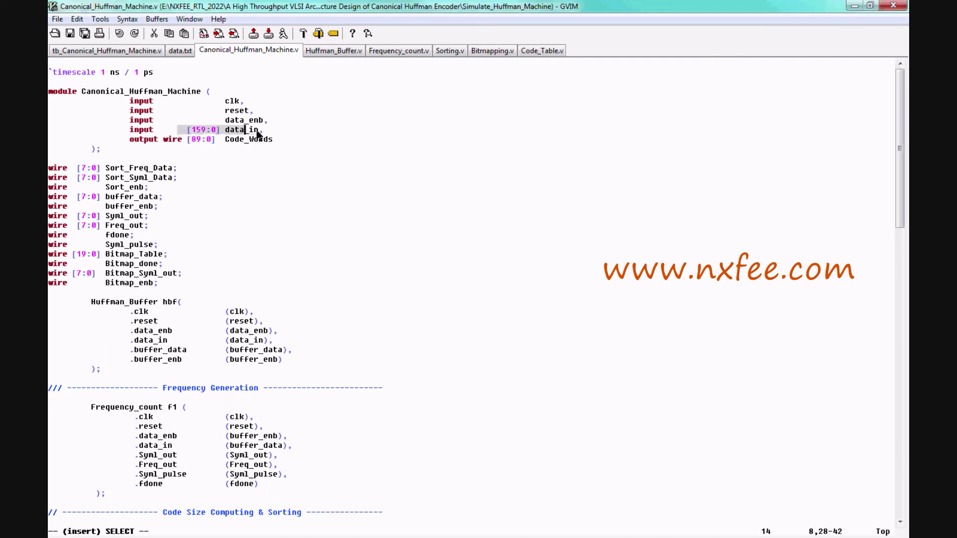
left_click(243, 179)
left_click_drag(183, 139, 287, 140)
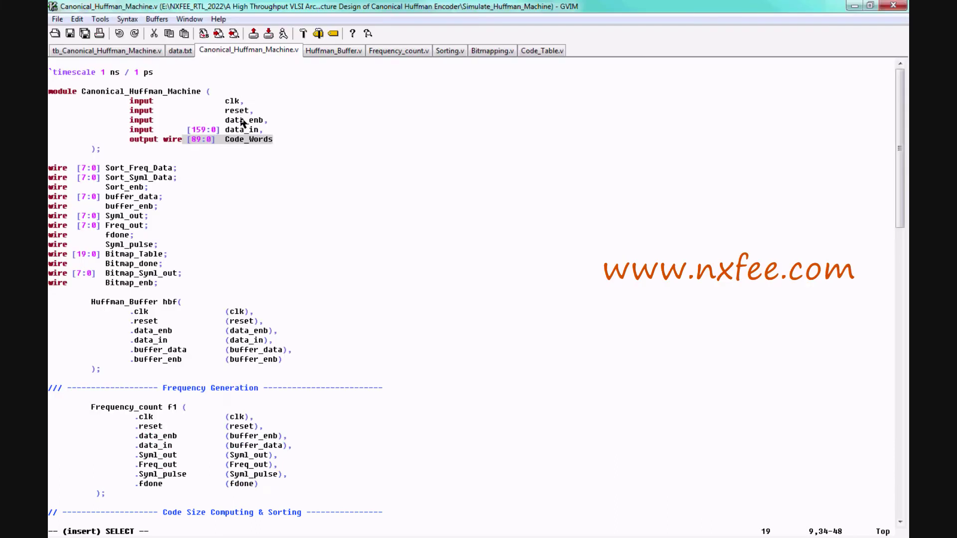
Highlight every data_in occurrence with *, then point out Huffman_Buffer's buffer_data and buffer_enb signals.
left_click(243, 129)
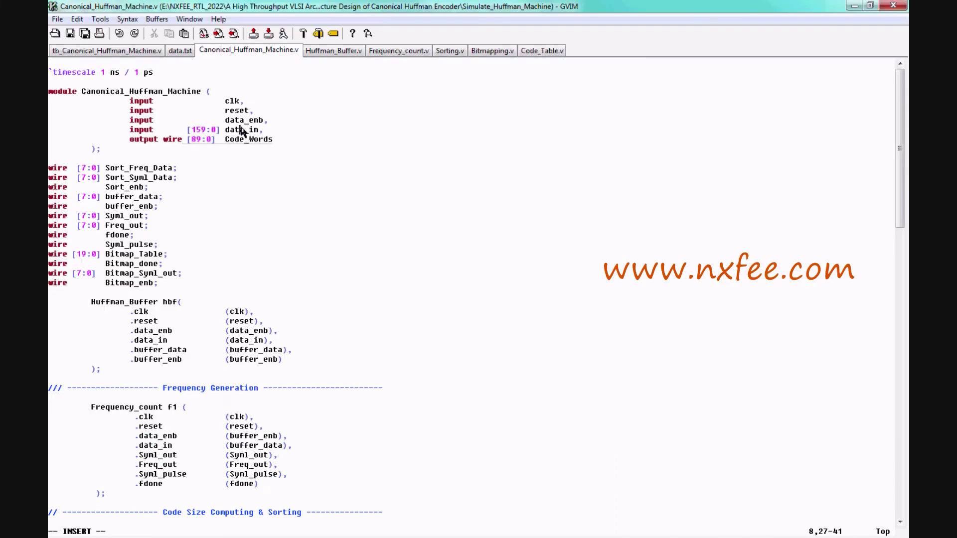
key("Left")
key("asterisk")
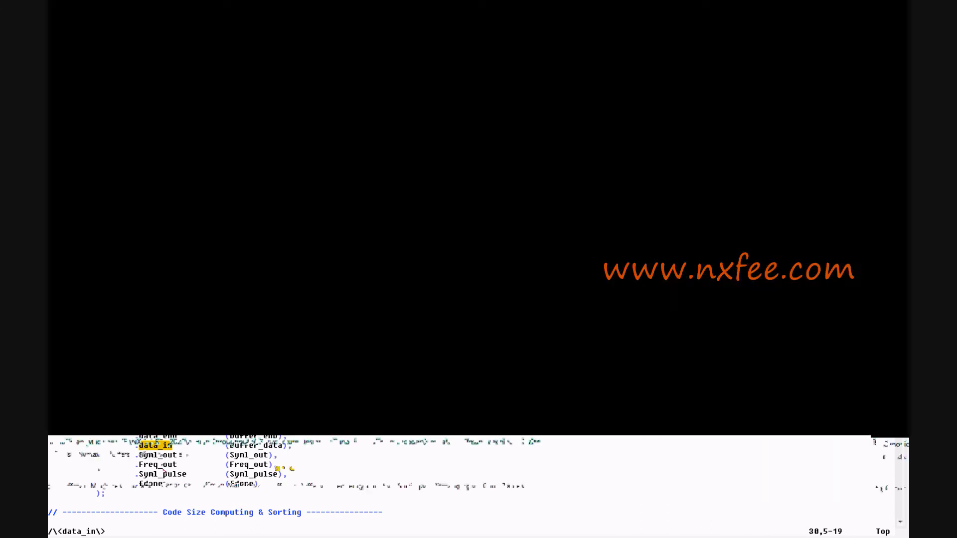
scroll(189, 319, "down", 1)
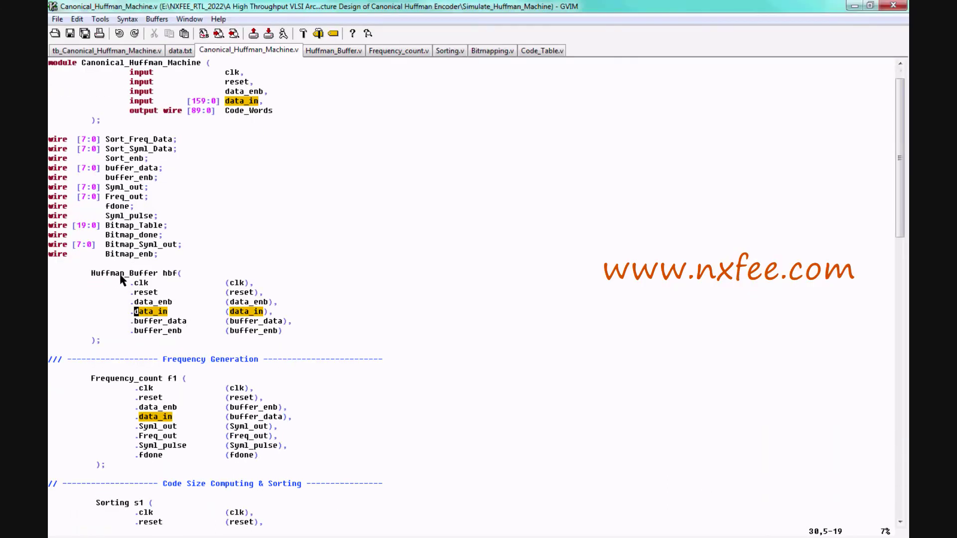
left_click_drag(111, 265, 188, 330)
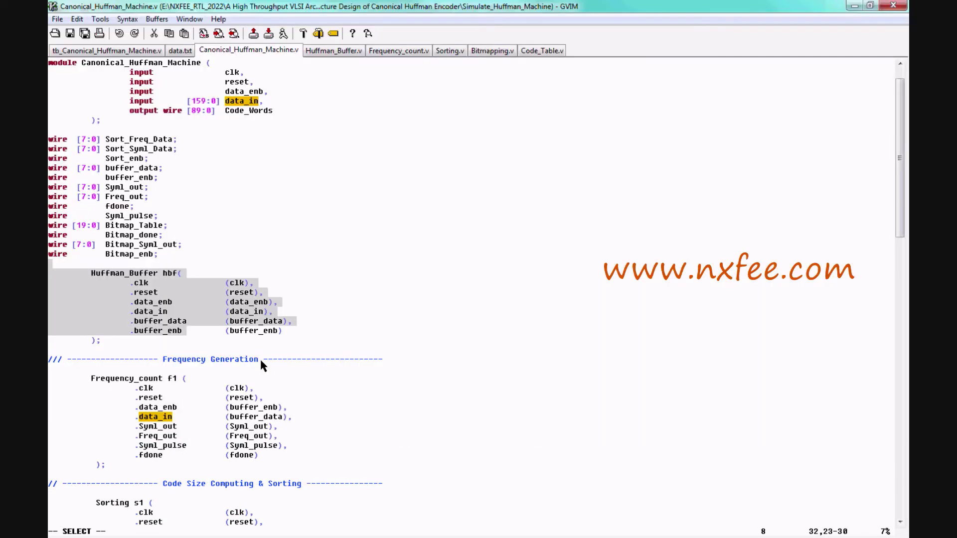
left_click(260, 361)
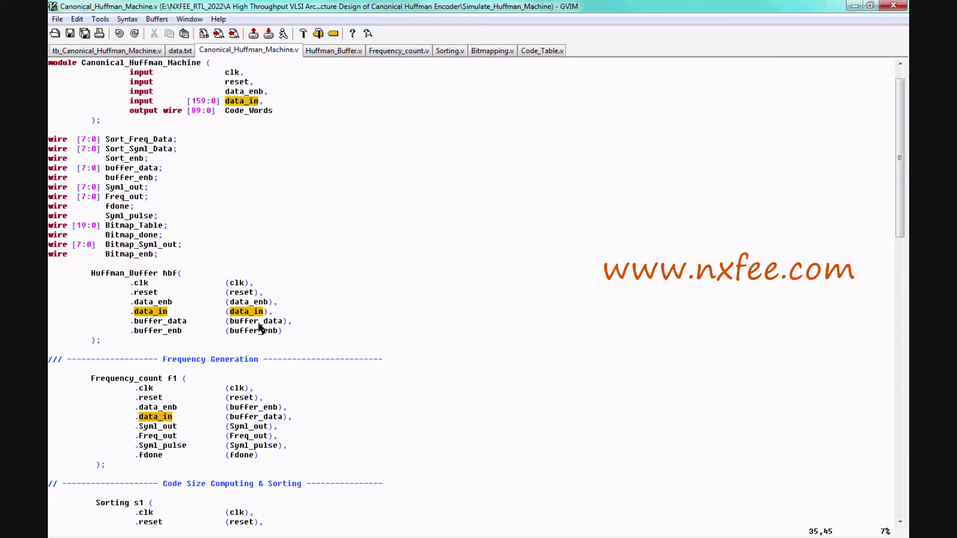
double_click(255, 322)
double_click(258, 331)
scroll(319, 270, "down", 3)
key("Escape")
Scroll through the remaining submodule instances down to the Code_Table's Code_Words connection.
left_click_drag(76, 282, 106, 381)
scroll(168, 376, "down", 5)
left_click_drag(83, 265, 162, 370)
scroll(162, 369, "down", 4)
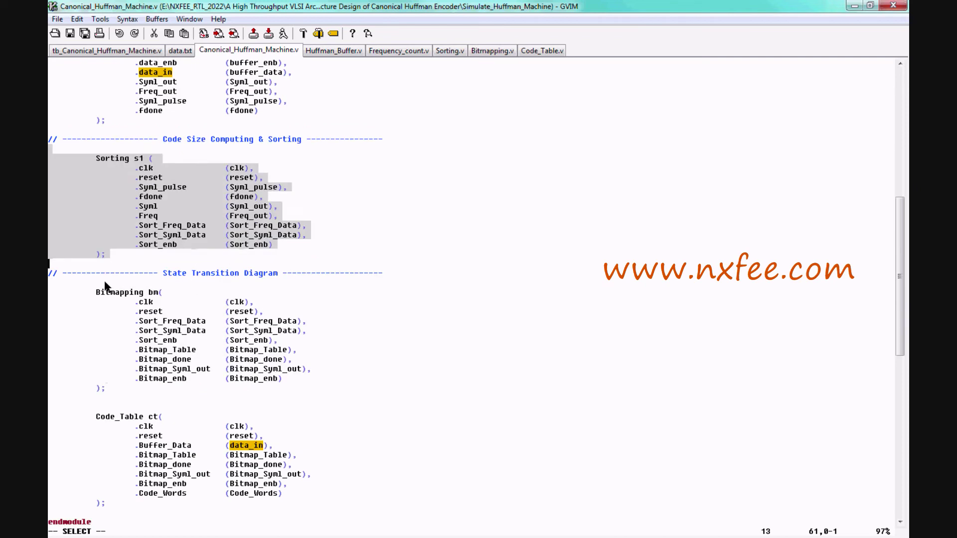
left_click_drag(106, 285, 137, 380)
scroll(129, 405, "down", 3)
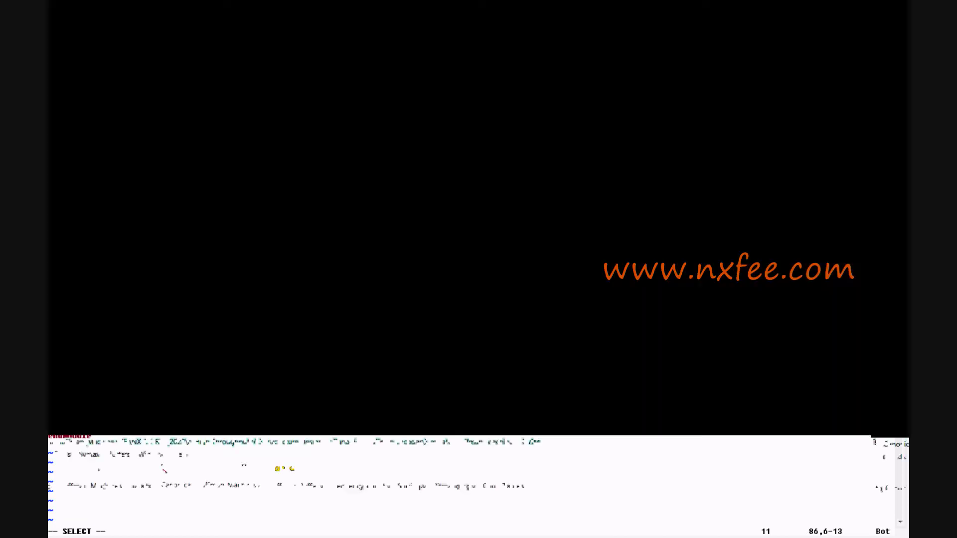
left_click(246, 407)
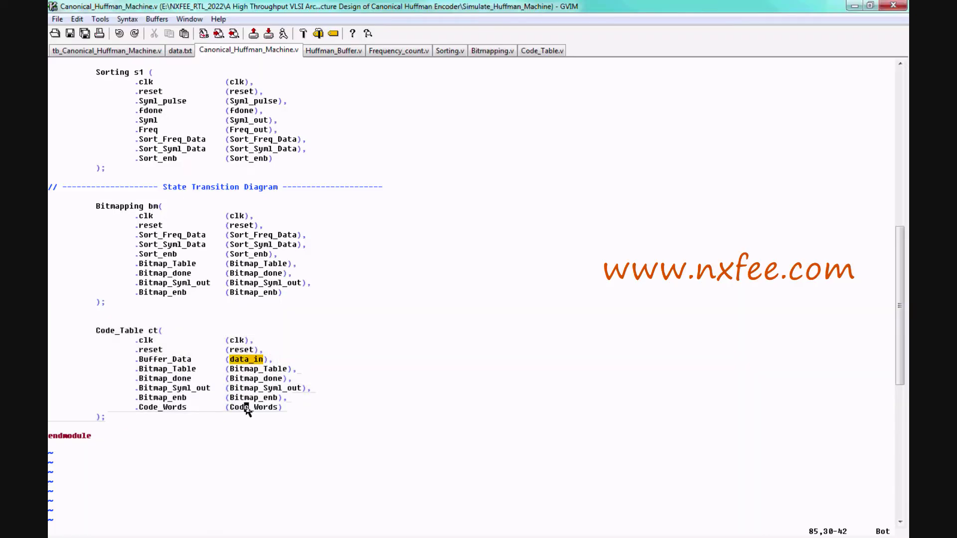
double_click(245, 408)
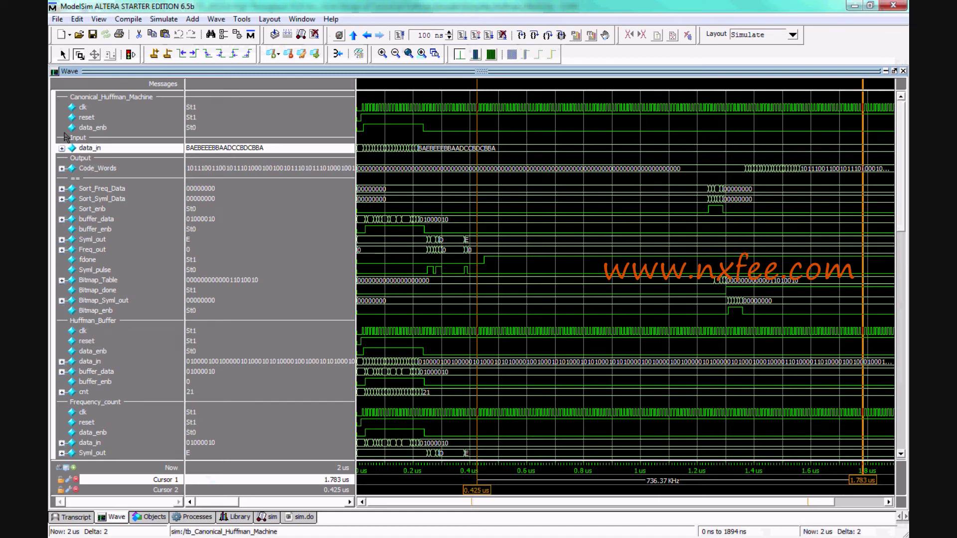
Inspect the top-level clk, reset, data_enb and data_in signals, zooming into the simulation start and back out.
left_click(94, 102)
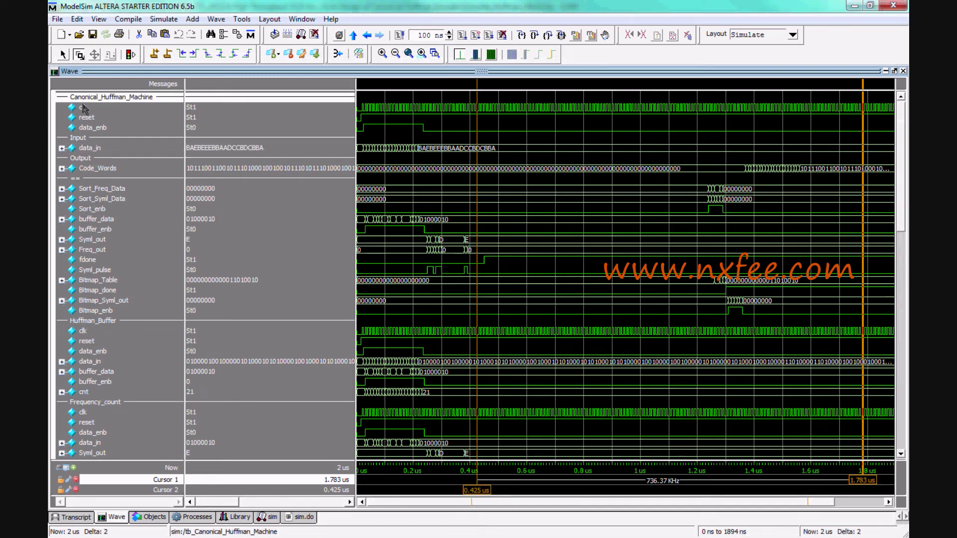
left_click(97, 109)
left_click(98, 120)
left_click(98, 129)
left_click(100, 150)
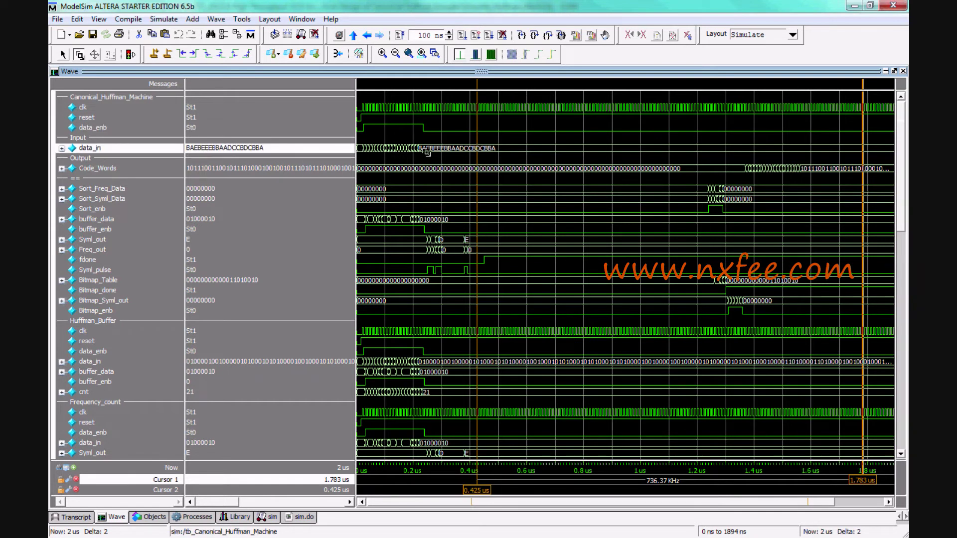
left_click_drag(361, 144, 403, 160)
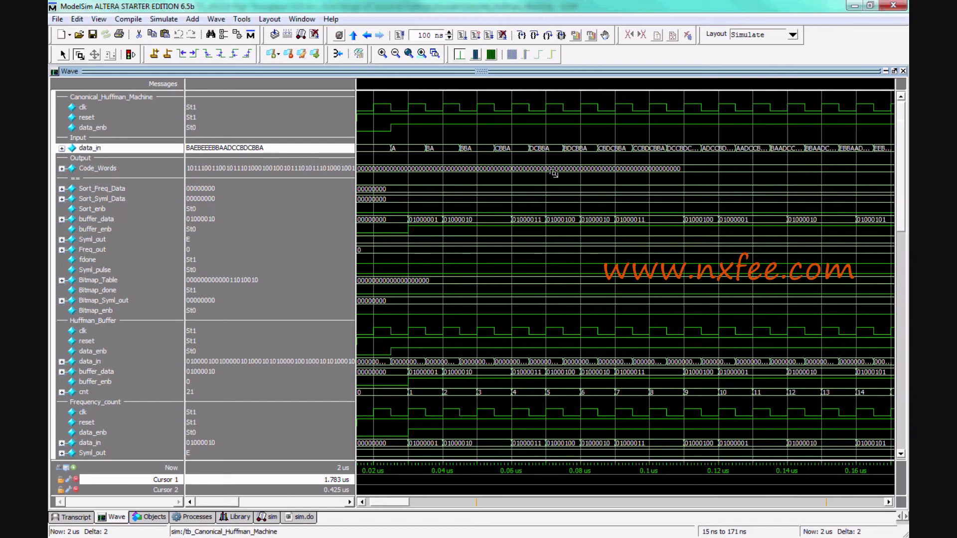
left_click_drag(673, 204, 377, 159)
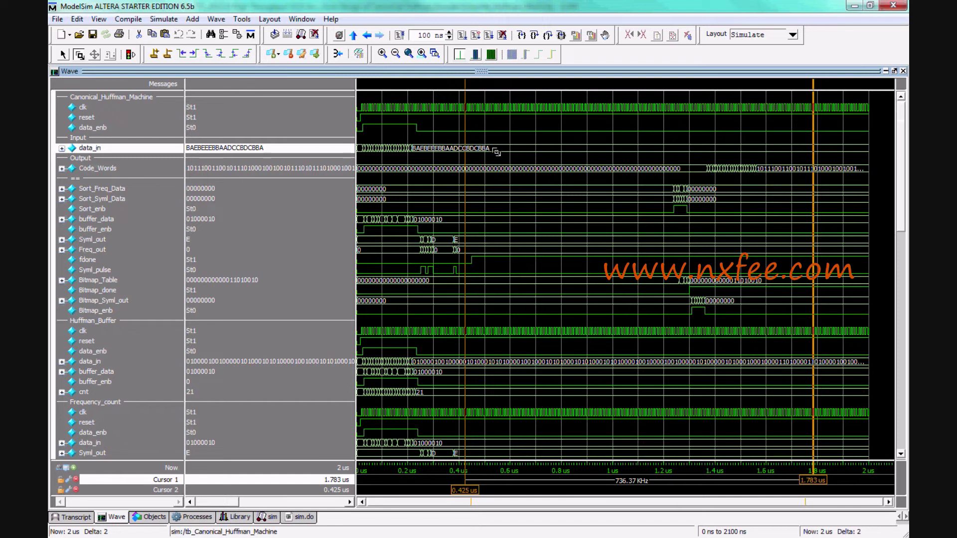
Inspect Sort_Freq_Data and Bitmap_enb, zooming into the input-loading period before returning to full view.
left_click(91, 189)
left_click(133, 313)
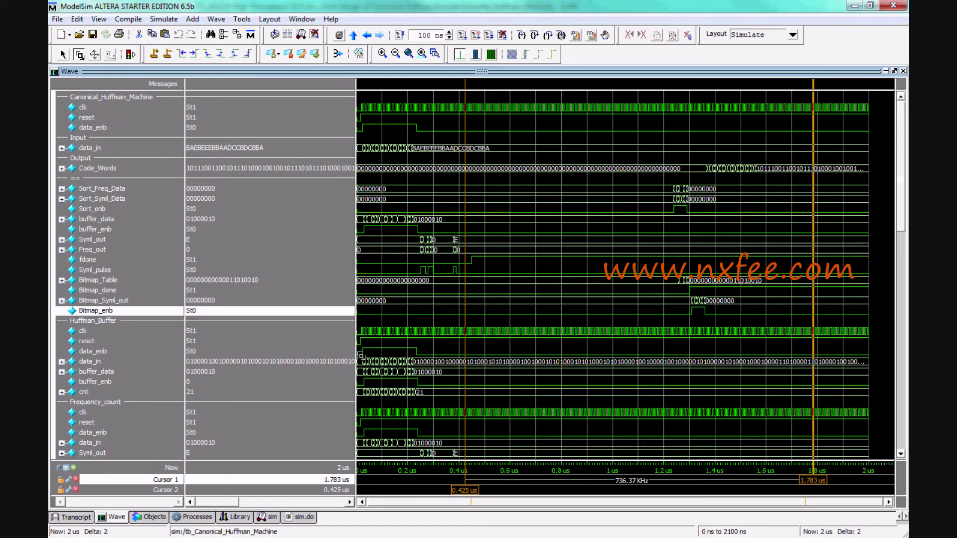
left_click_drag(357, 354, 536, 449)
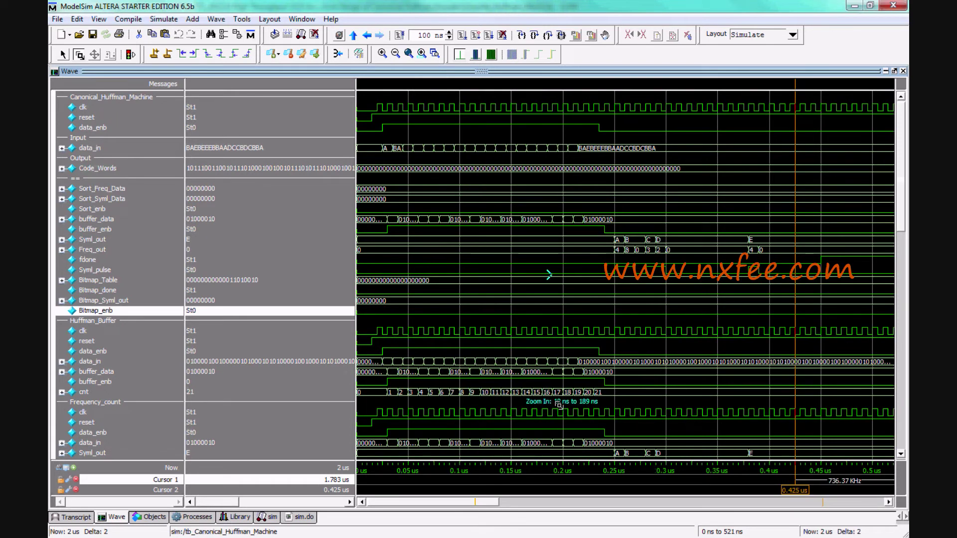
left_click_drag(371, 393, 557, 406)
key("f")
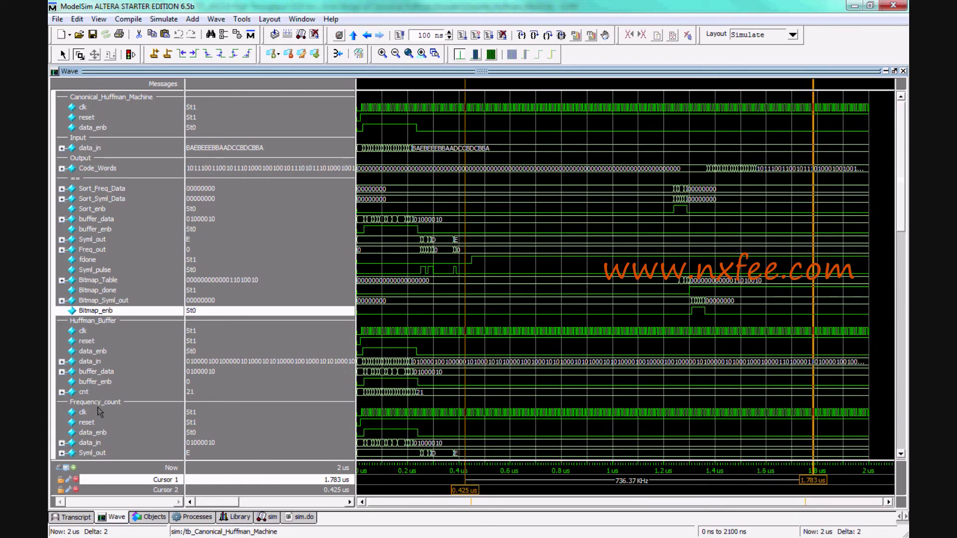
Zoom the Frequency_count group to the 231–439 ns window and place the first marker on Freq_out counting.
left_click(119, 402)
scroll(119, 402, "down", 4)
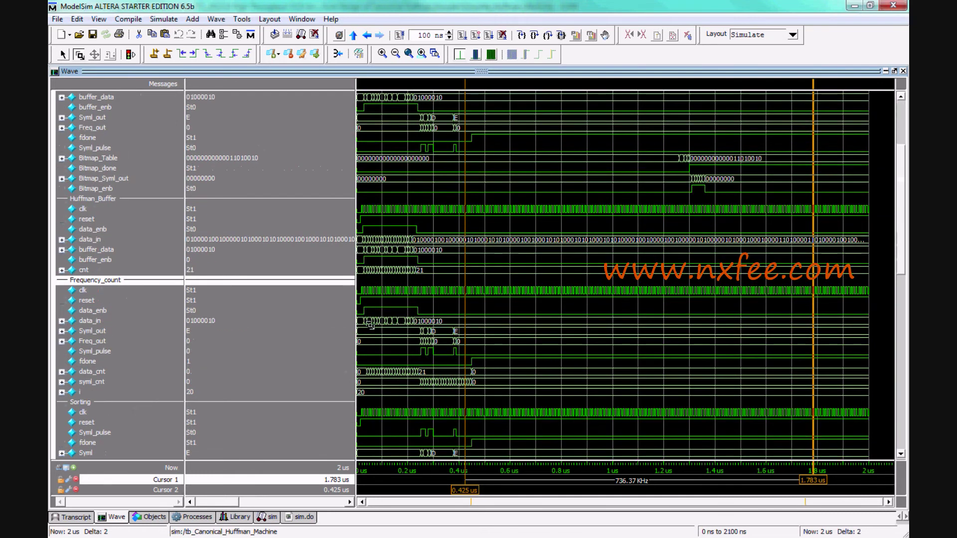
left_click_drag(361, 272, 500, 360)
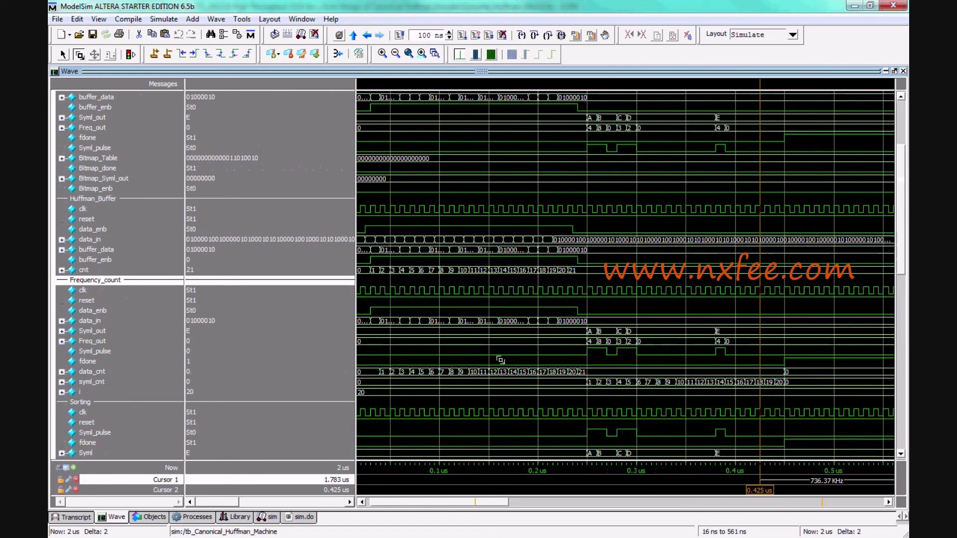
left_click_drag(569, 273, 774, 375)
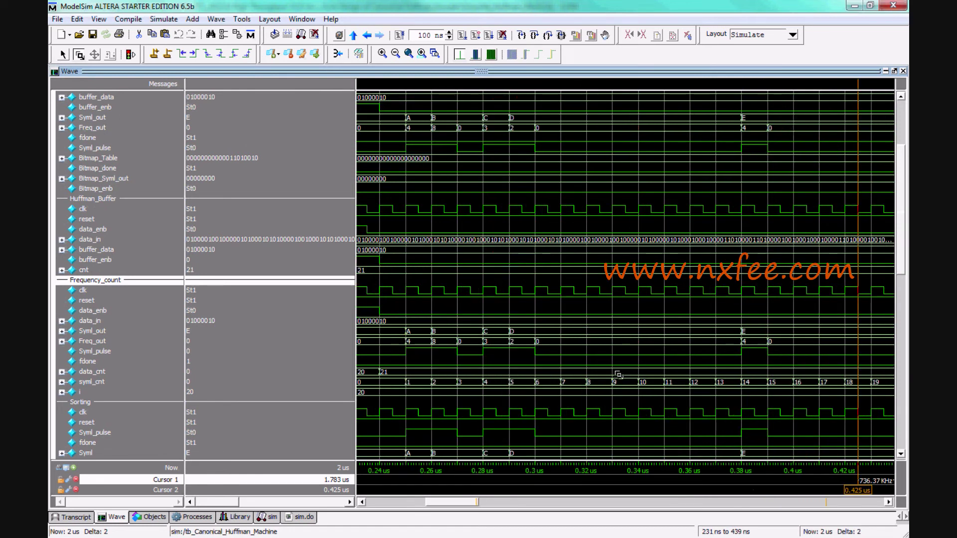
left_click(167, 340)
left_click_drag(427, 484, 758, 492)
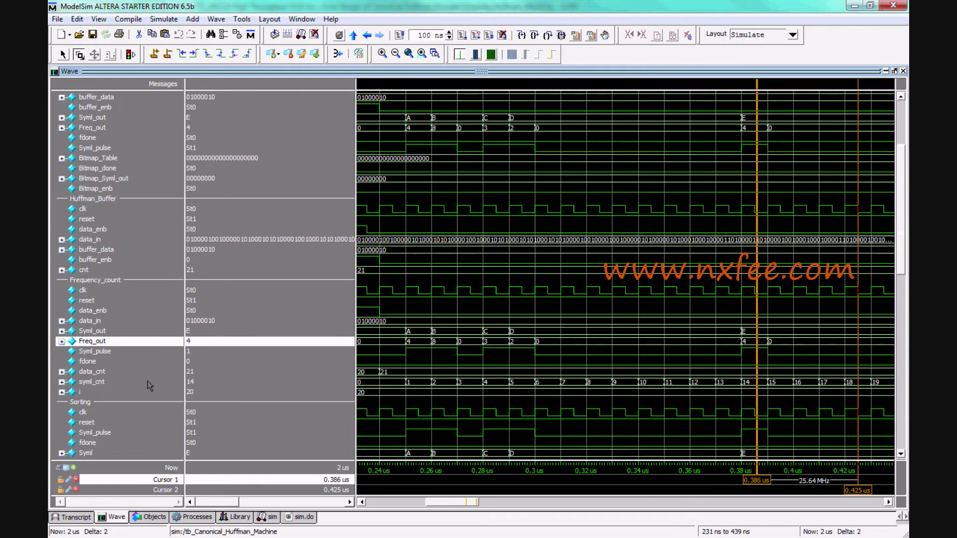
Show the Sorting group's Syml signal and zoom to the 1194–1385 ns window.
left_click(148, 403)
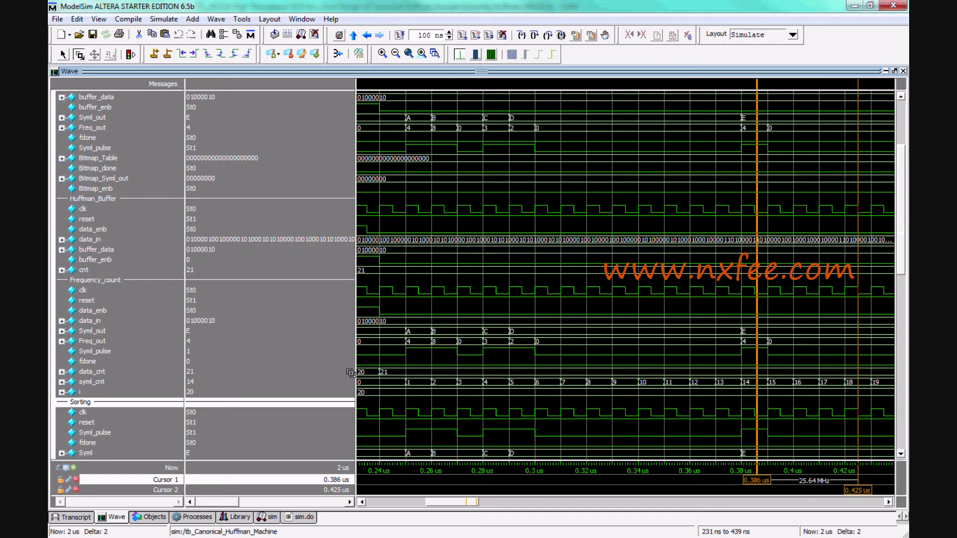
scroll(304, 384, "down", 4)
scroll(279, 372, "down", 1)
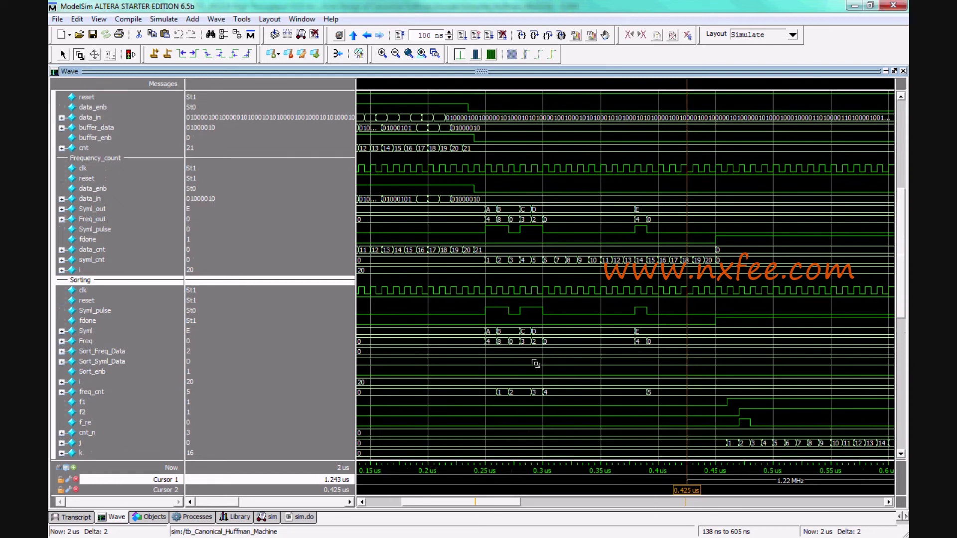
left_click(124, 333)
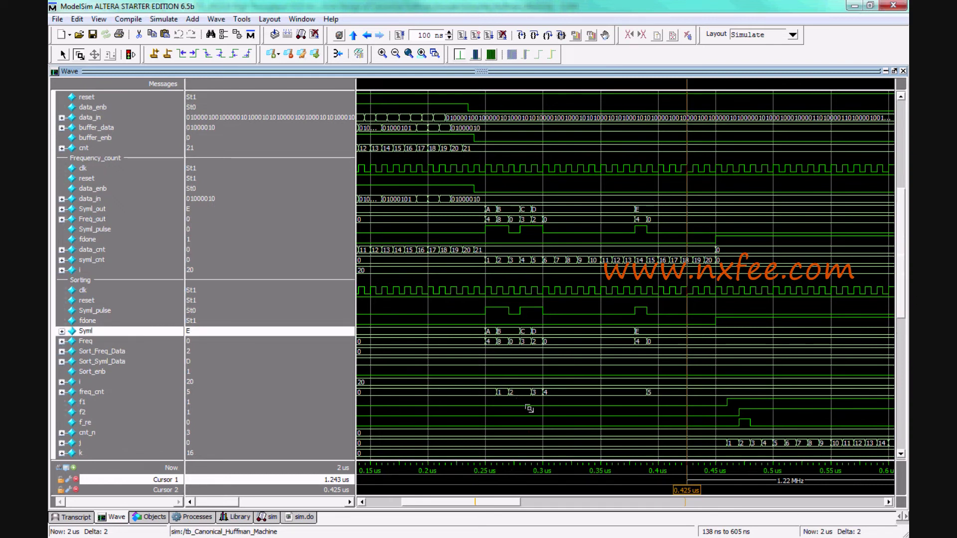
left_click_drag(569, 407, 546, 389)
left_click_drag(663, 356, 712, 373)
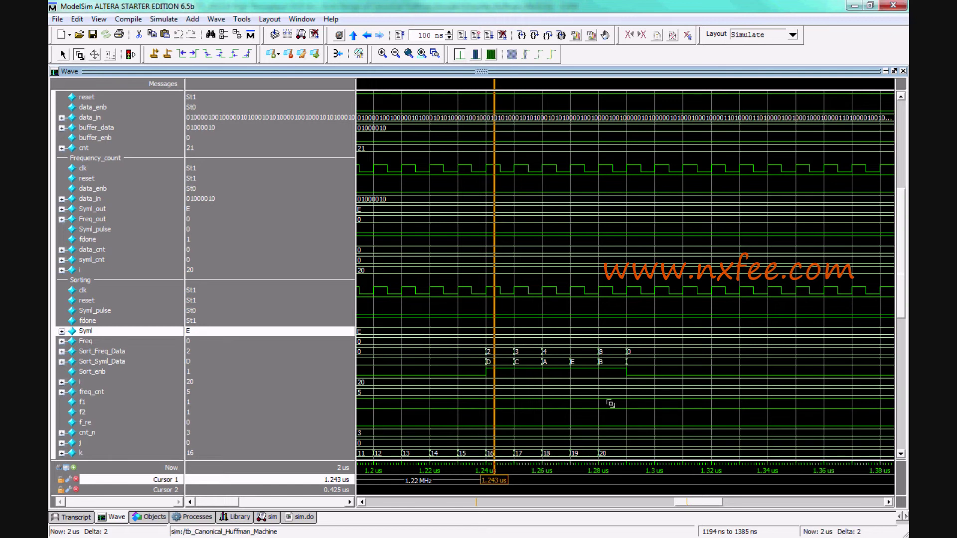
Scroll down to the Bitmapping group and select its Bitmap_Table signal.
left_click(244, 392)
scroll(245, 385, "down", 5)
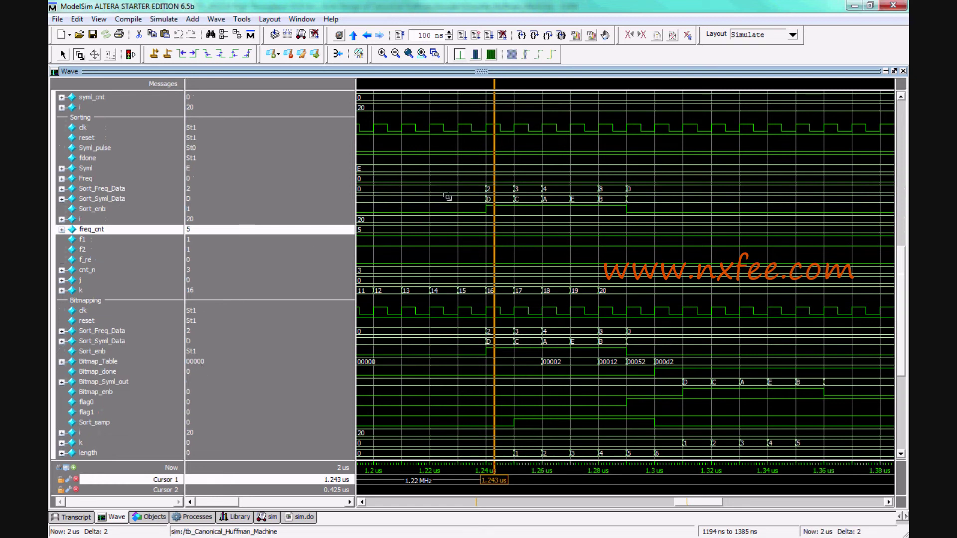
left_click(122, 301)
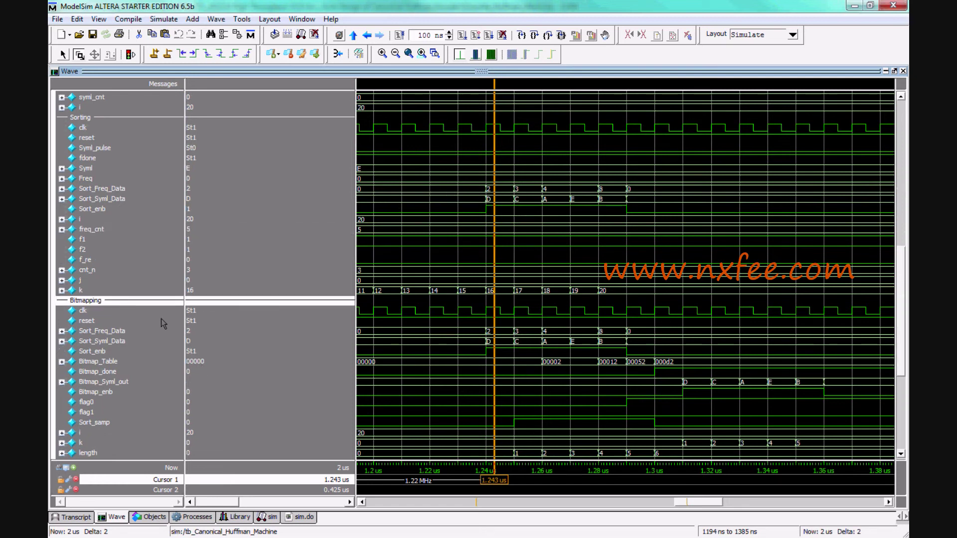
scroll(160, 319, "down", 3)
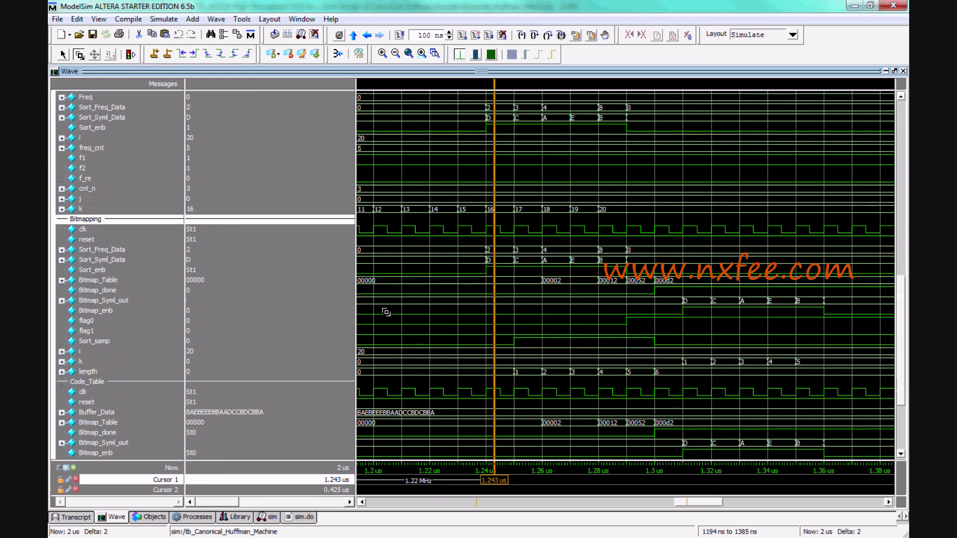
mouse_move(386, 312)
left_click(125, 283)
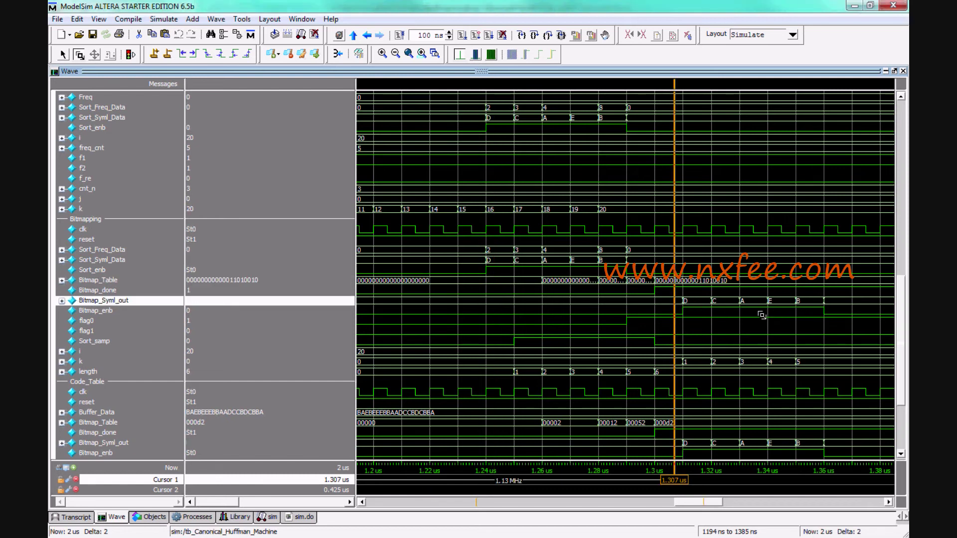
Show Code_Table's Bitmap_Table and Bitmap_Syml_out with the first marker at about 1.376 µs.
scroll(131, 346, "down", 1)
left_click(132, 344)
scroll(134, 345, "down", 2)
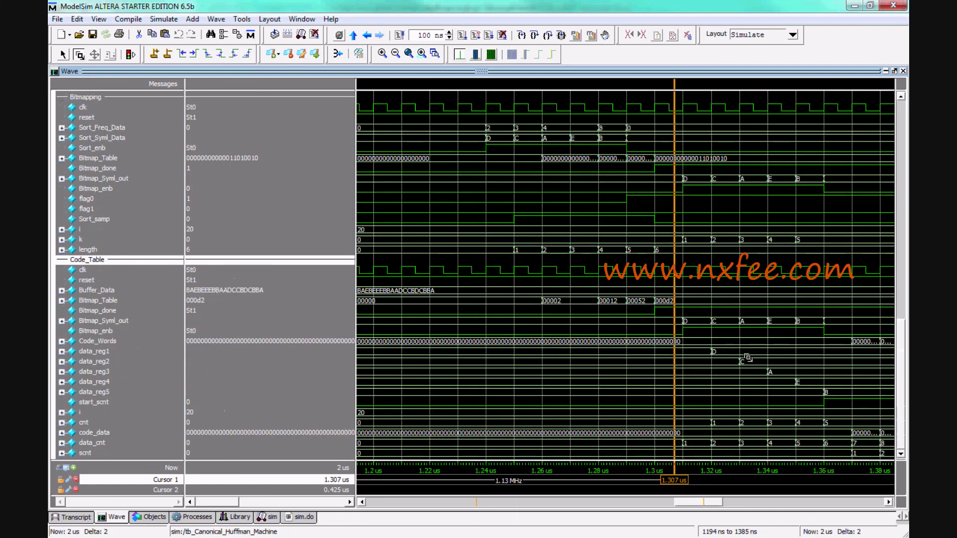
left_click_drag(673, 487, 686, 482)
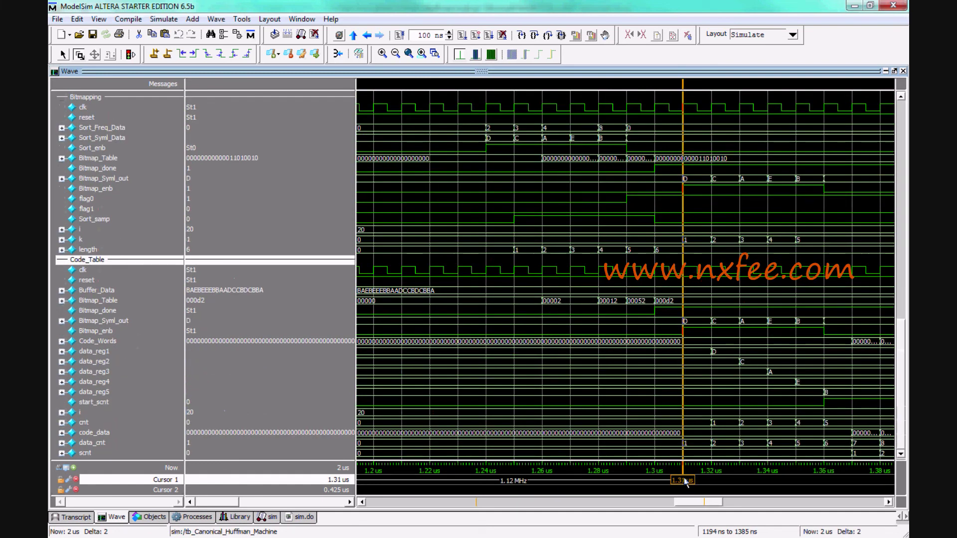
left_click(104, 301)
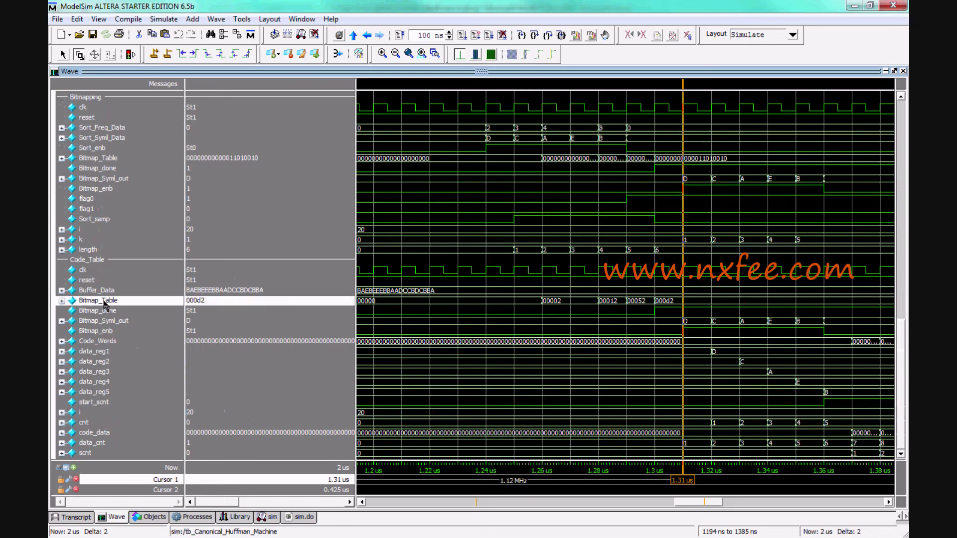
left_click(110, 322, "ctrl")
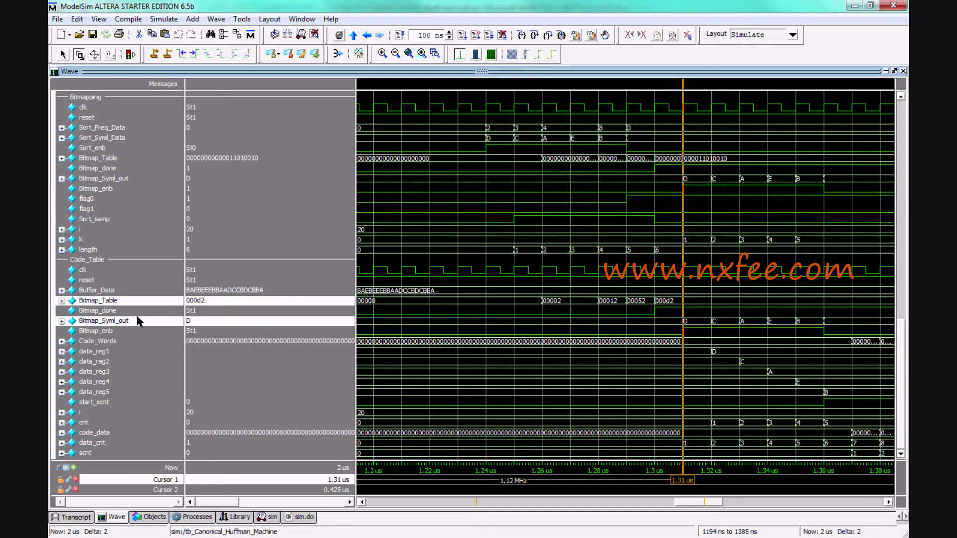
left_click_drag(700, 503, 727, 503)
left_click_drag(555, 480, 575, 477)
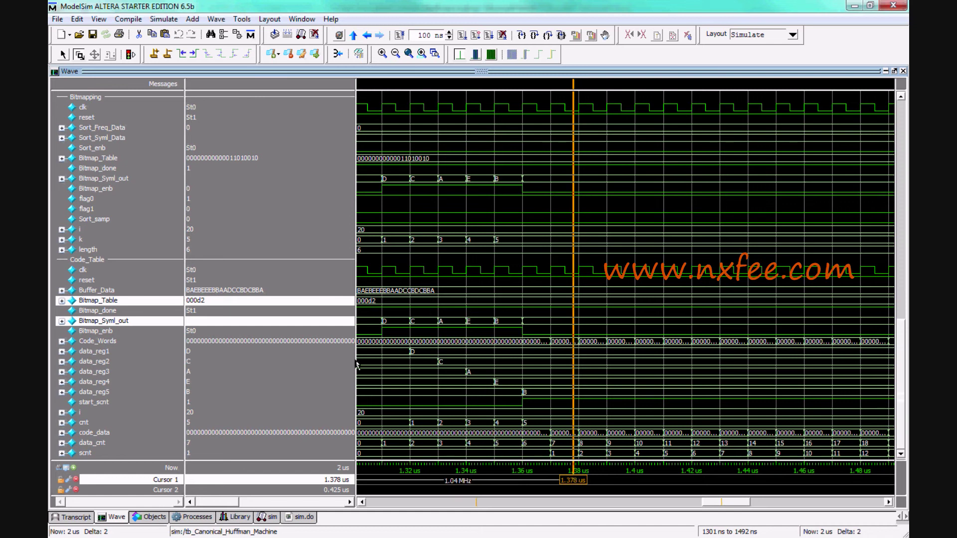
Widen the value column and move the time cursor on Code_Words to about 1.59 µs.
left_click_drag(355, 359, 487, 364)
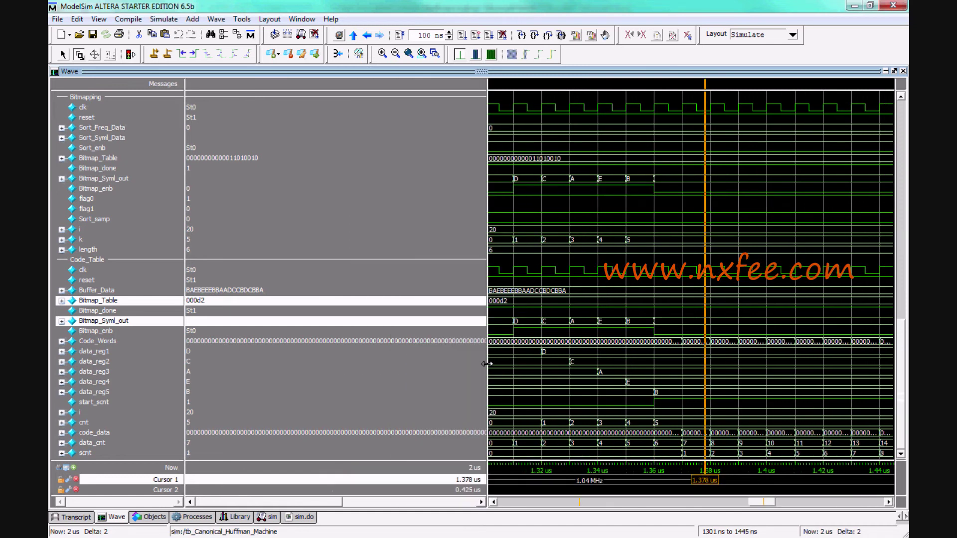
left_click_drag(308, 502, 368, 503)
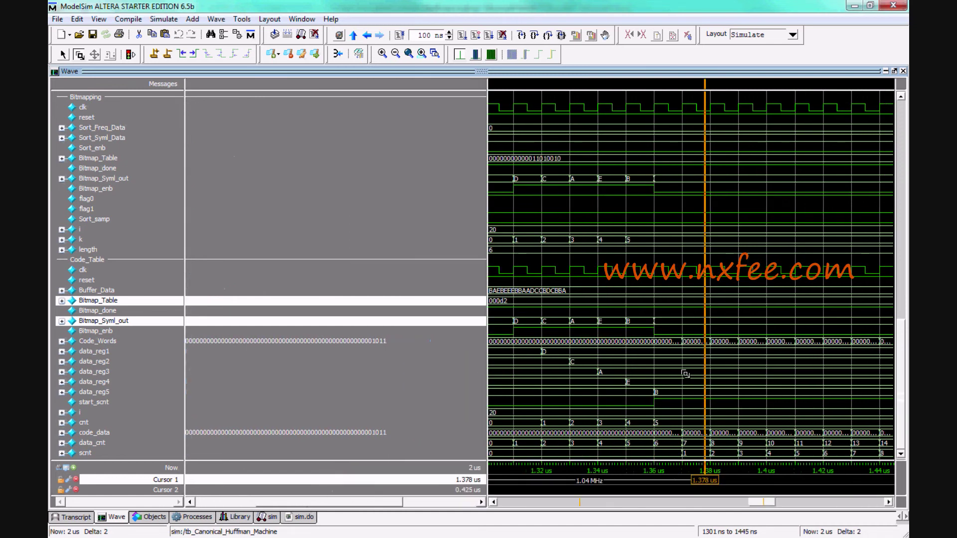
left_click_drag(724, 490, 806, 481)
left_click(295, 341)
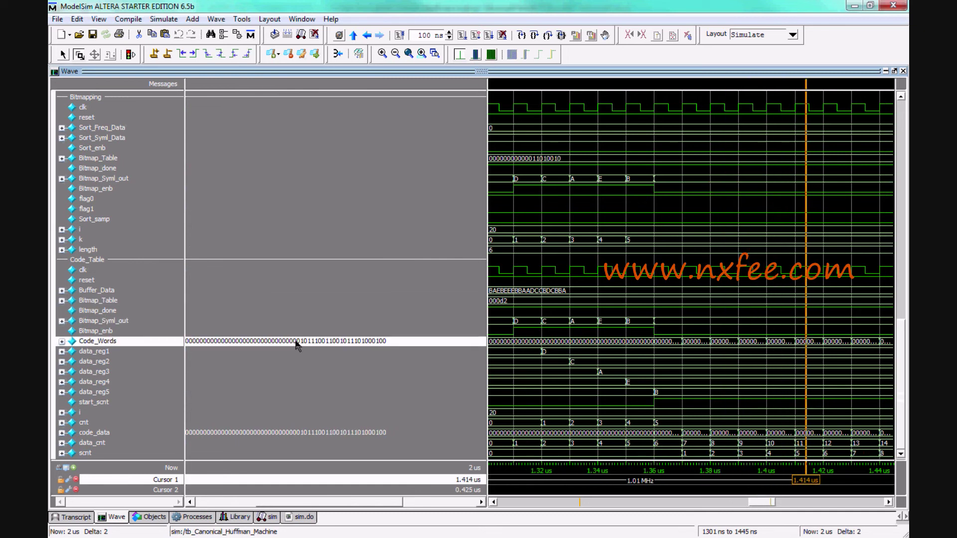
left_click_drag(811, 484, 839, 477)
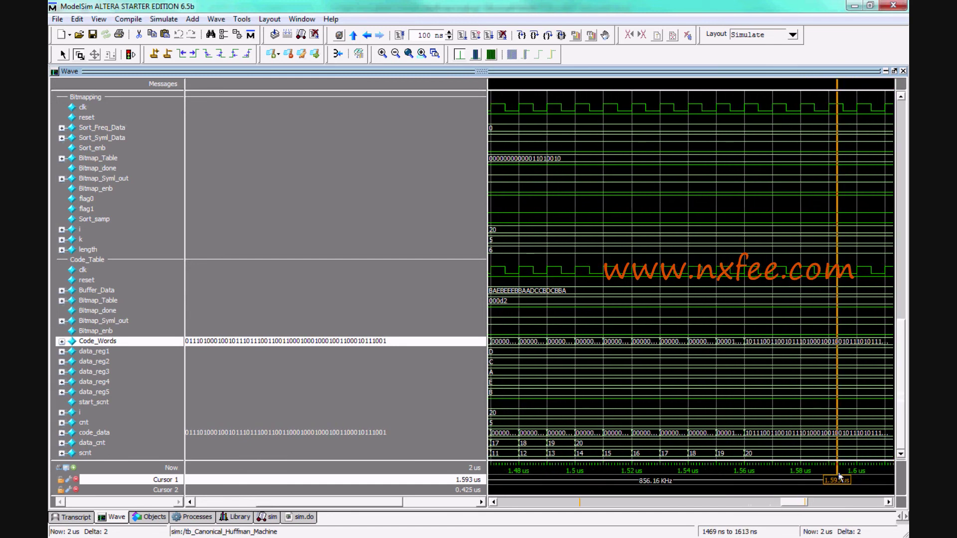
Inspect Code_Words bit by bit from bit [89], then collapse it and zoom to 1110–1952 ns.
left_click(62, 342)
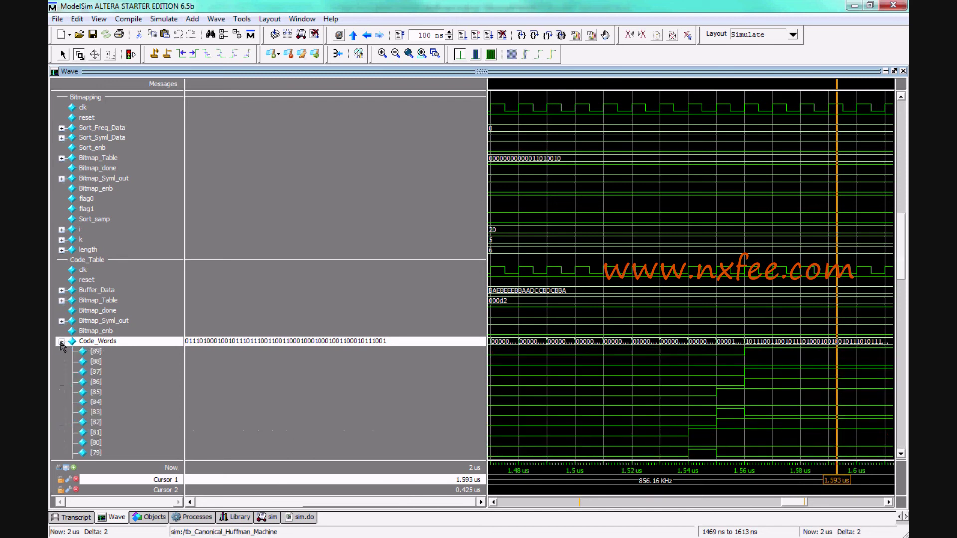
left_click(96, 352)
scroll(160, 374, "down", 4)
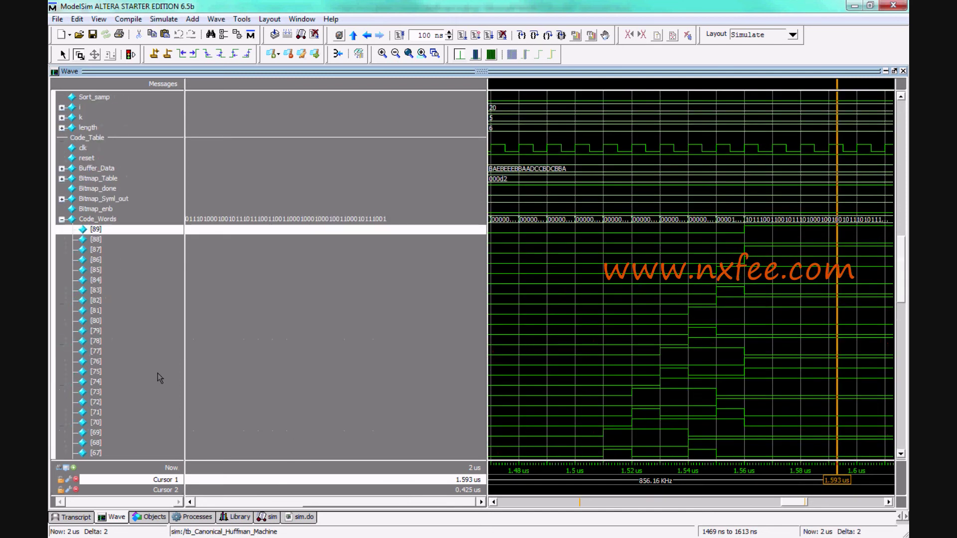
middle_click_drag(699, 290, 611, 256)
scroll(818, 341, "down", 20)
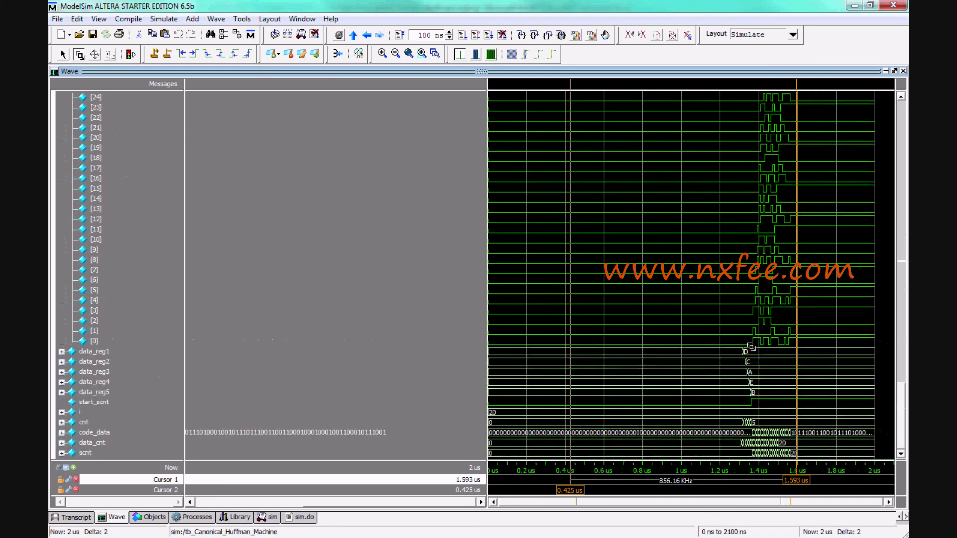
scroll(752, 339, "up", 20)
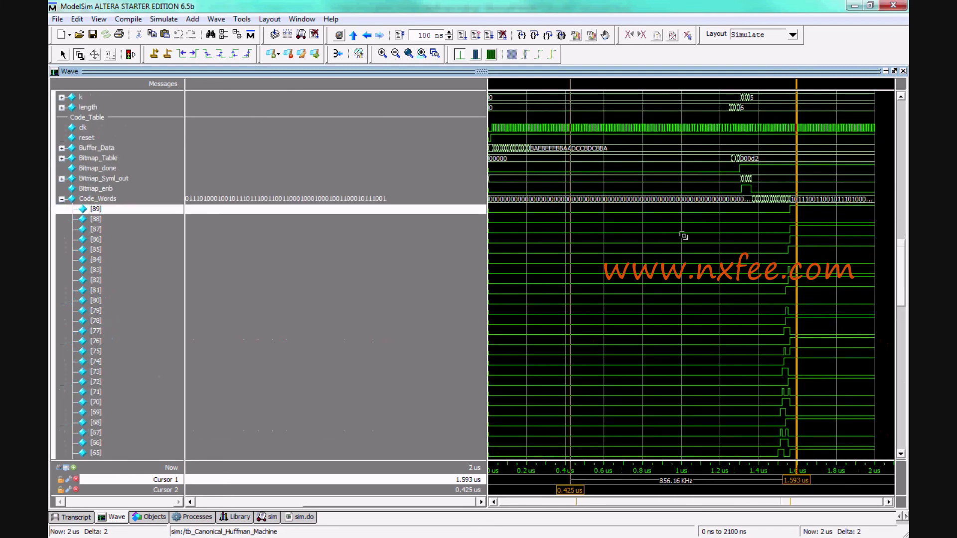
left_click(62, 199)
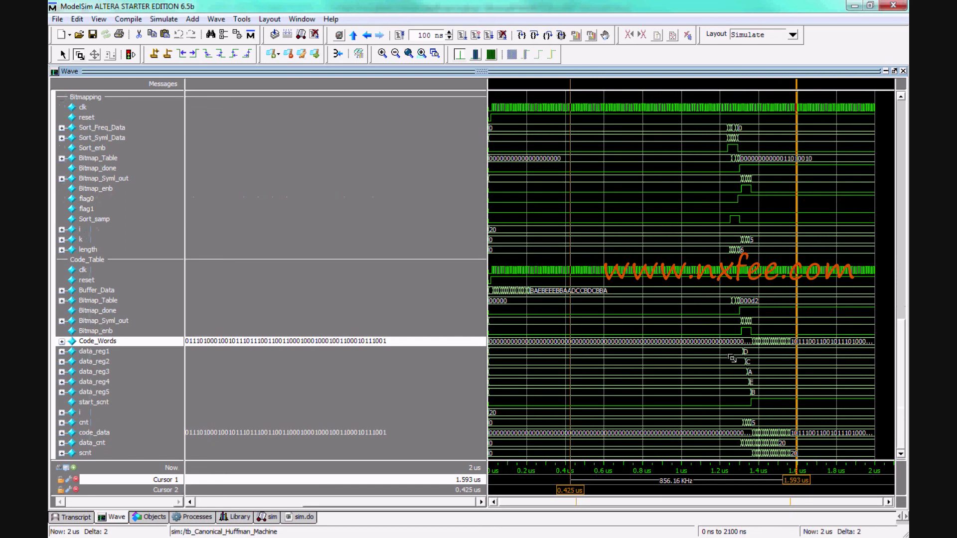
left_click_drag(703, 326, 866, 349)
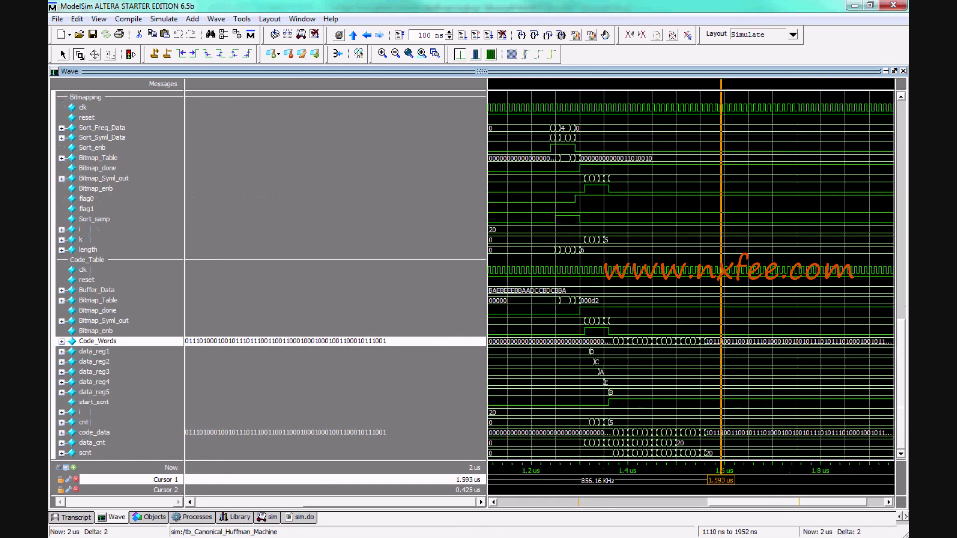
key("alt+Tab")
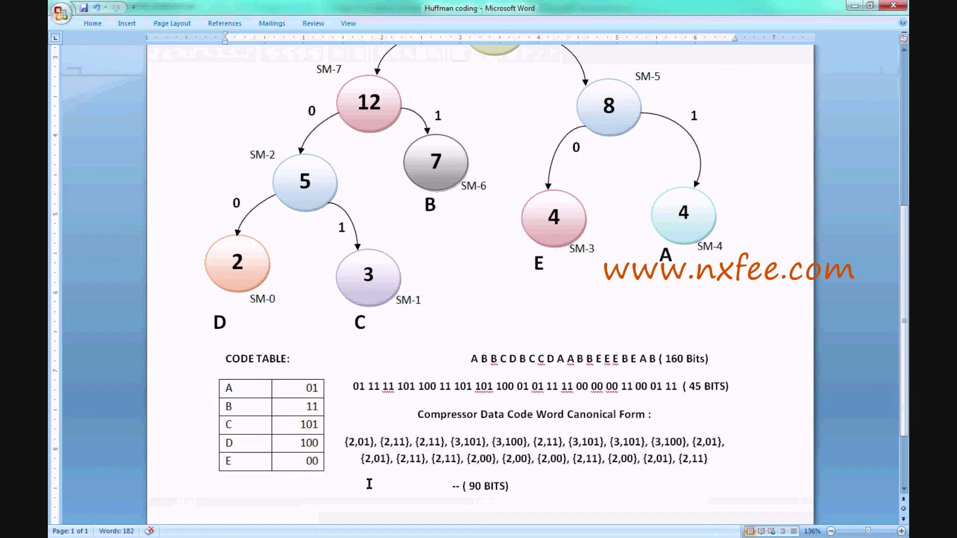
Highlight the canonical-form code word lines beneath the code table in the Word notes.
left_click_drag(340, 442, 741, 464)
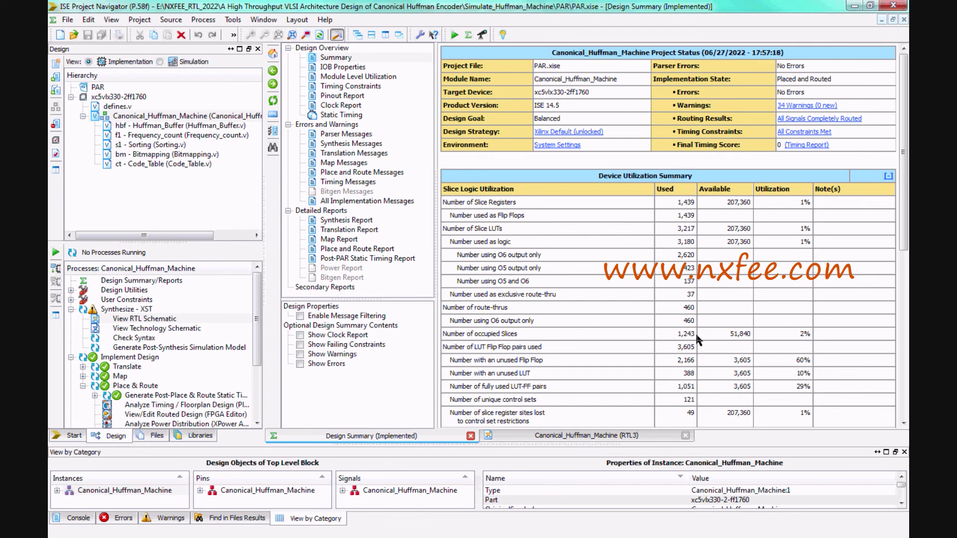
Find the 8.016 ns delay in the synthesis report by searching for 'Delay'.
left_click(355, 222)
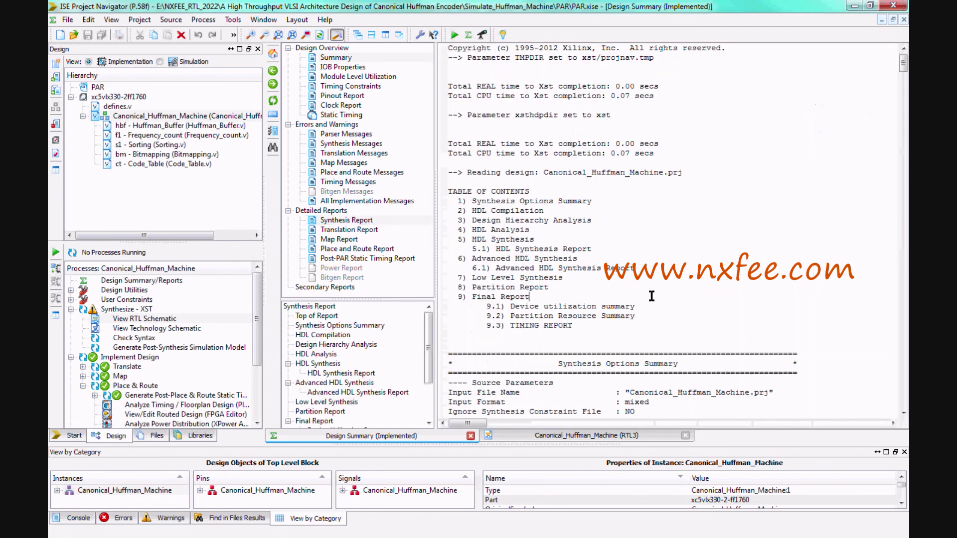
key("ctrl+f")
type("Delay")
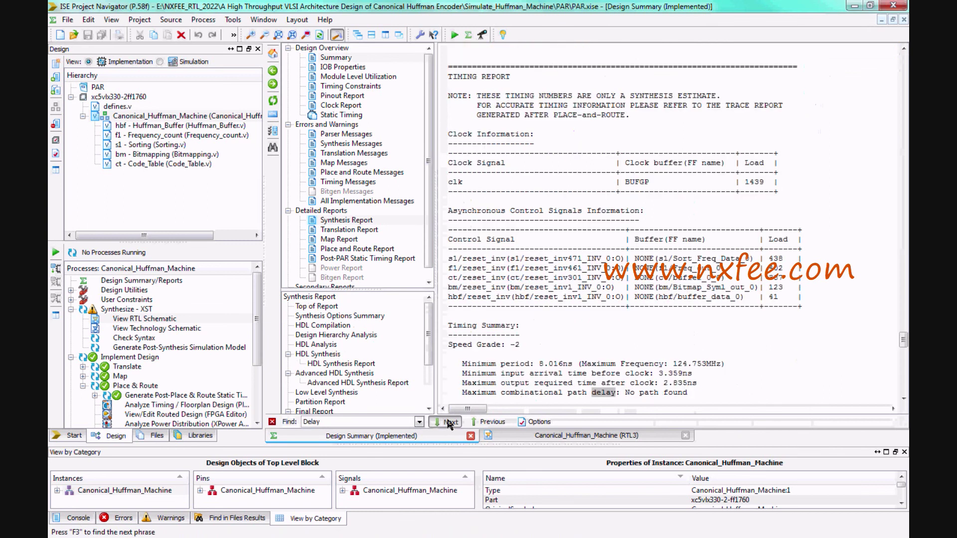
left_click_drag(546, 335, 584, 335)
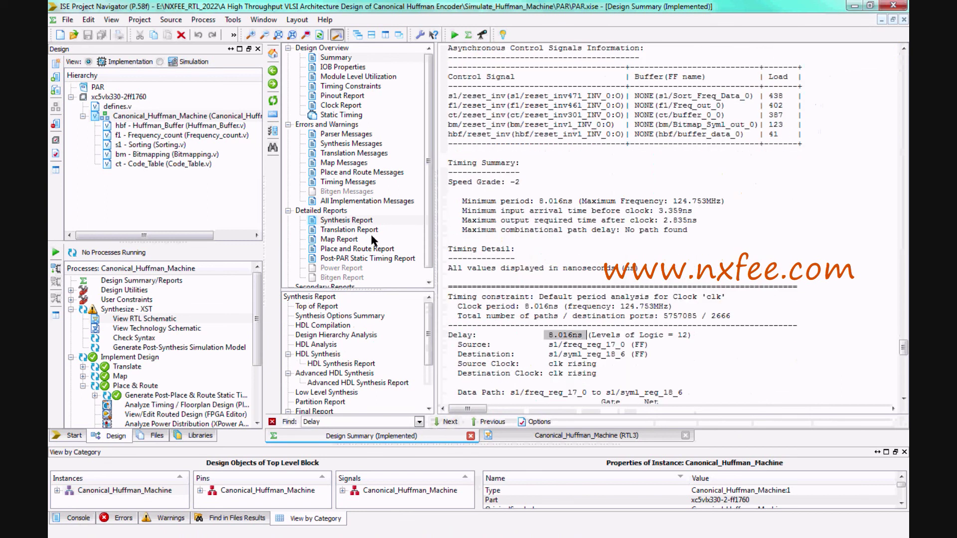
Open the RTL schematic inside Canonical_Huffman_Machine and select the hbf and Frequency_count blocks.
left_click(585, 436)
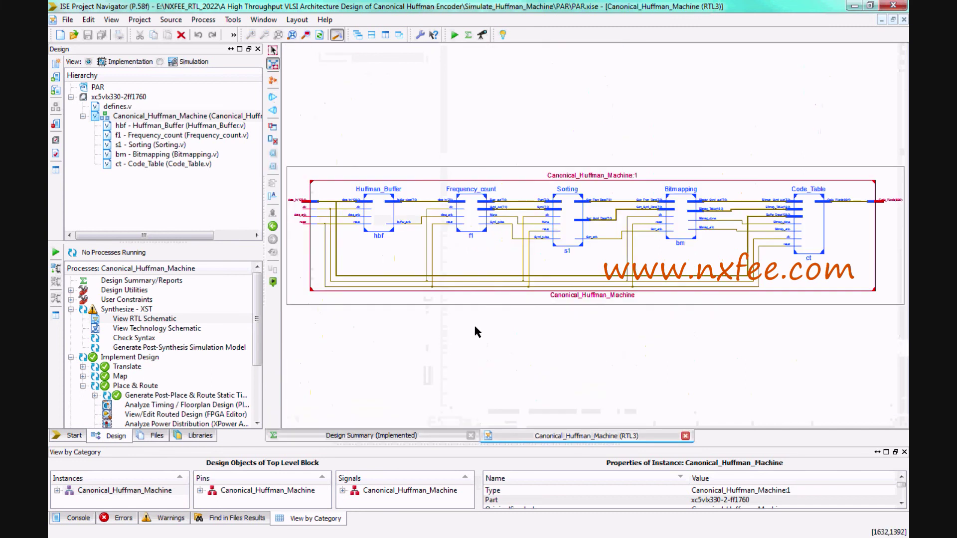
left_click(273, 226)
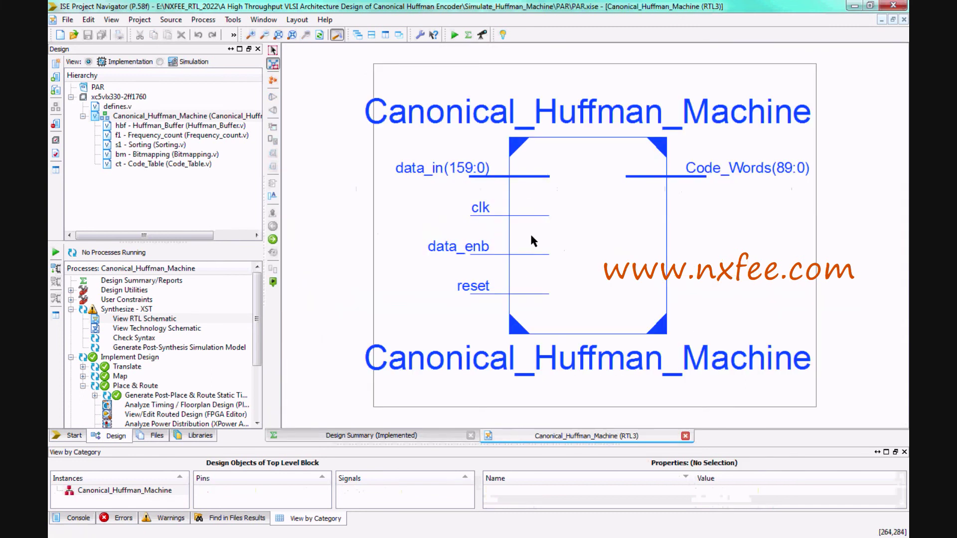
double_click(620, 272)
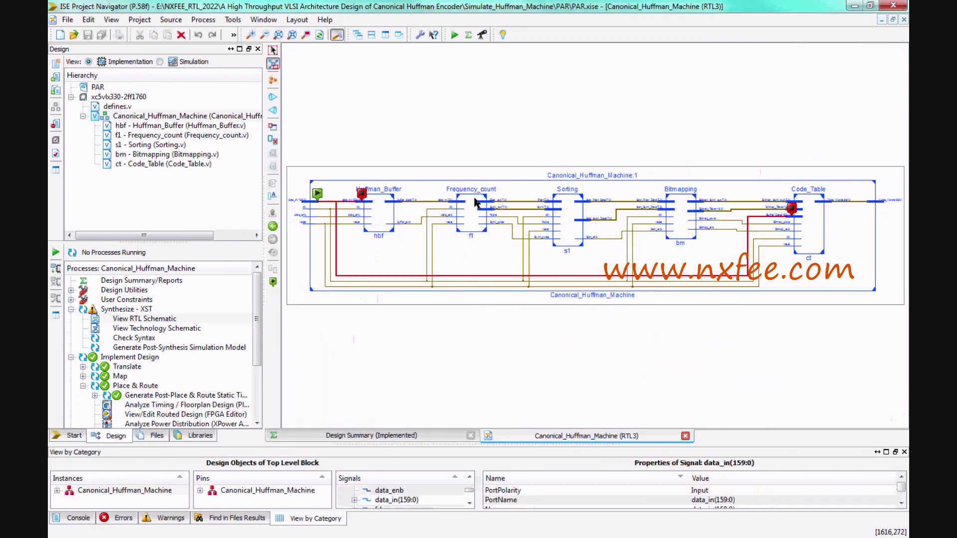
left_click_drag(339, 152, 517, 324)
left_click(482, 185)
left_click(696, 200)
Select the Sorting, Bitmapping and Code_Table blocks, then launch XPower Analyzer.
left_click_drag(542, 423, 700, 423)
left_click(557, 232)
left_click_drag(530, 423, 687, 424)
left_click(420, 220)
left_click(726, 214)
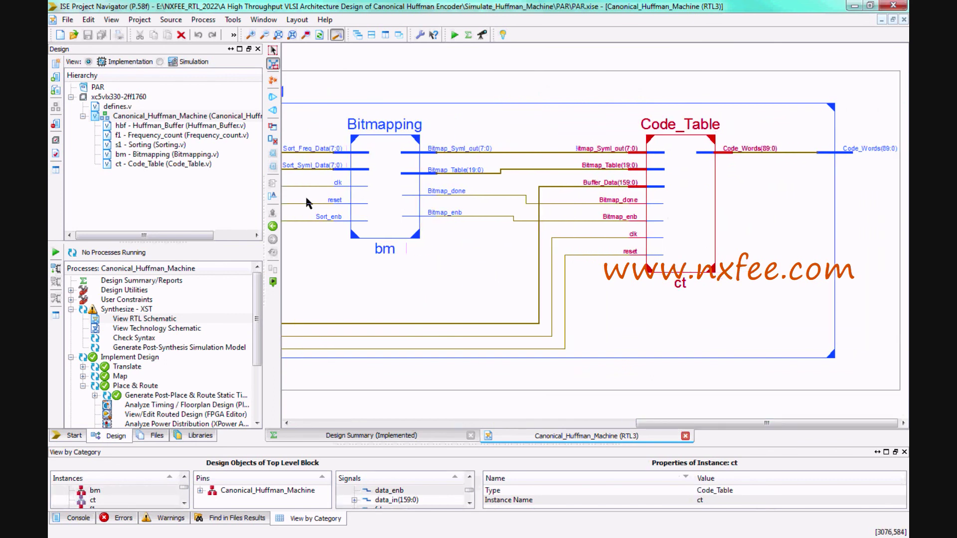
left_click(233, 20)
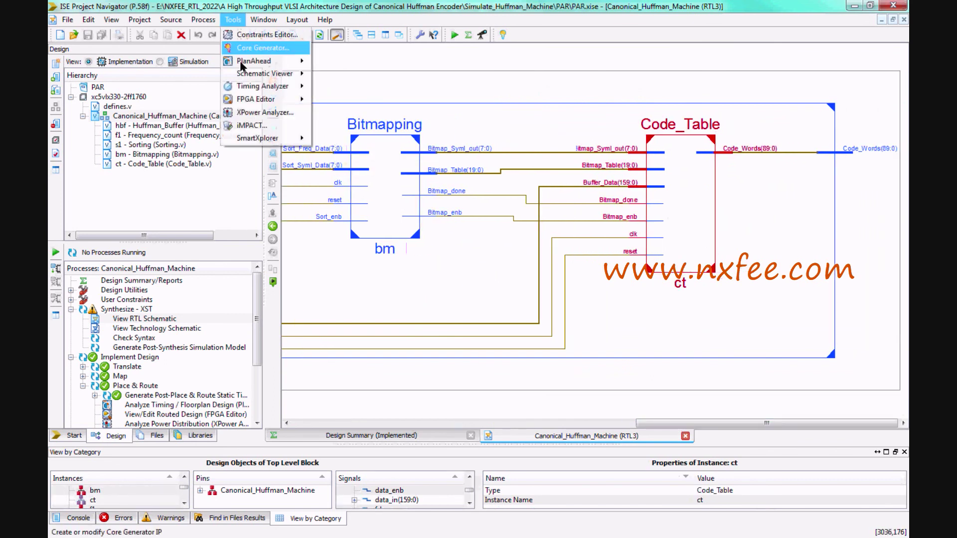
left_click(270, 114)
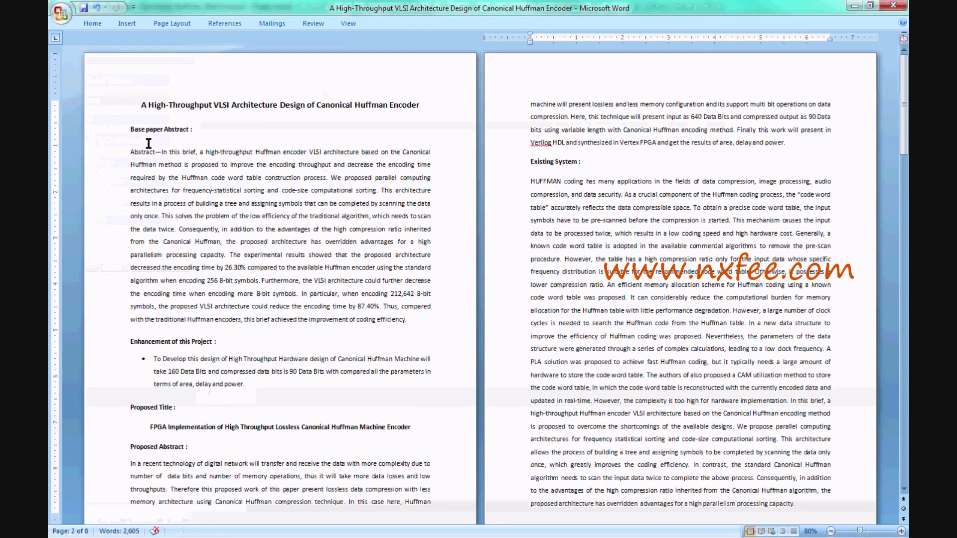
Select the Canonical Huffman Encoder report title and scroll down to the Literature Survey references.
left_click_drag(133, 105, 391, 105)
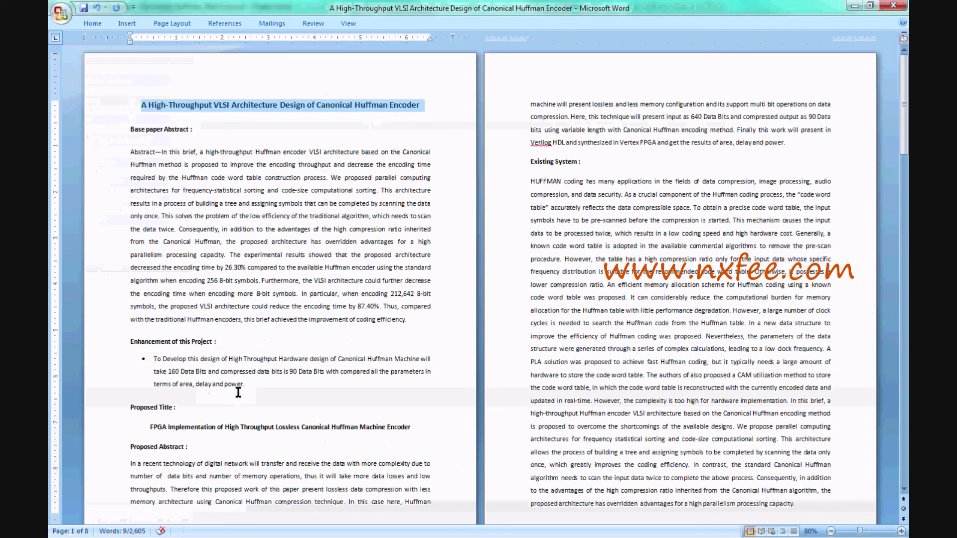
scroll(160, 397, "down", 1)
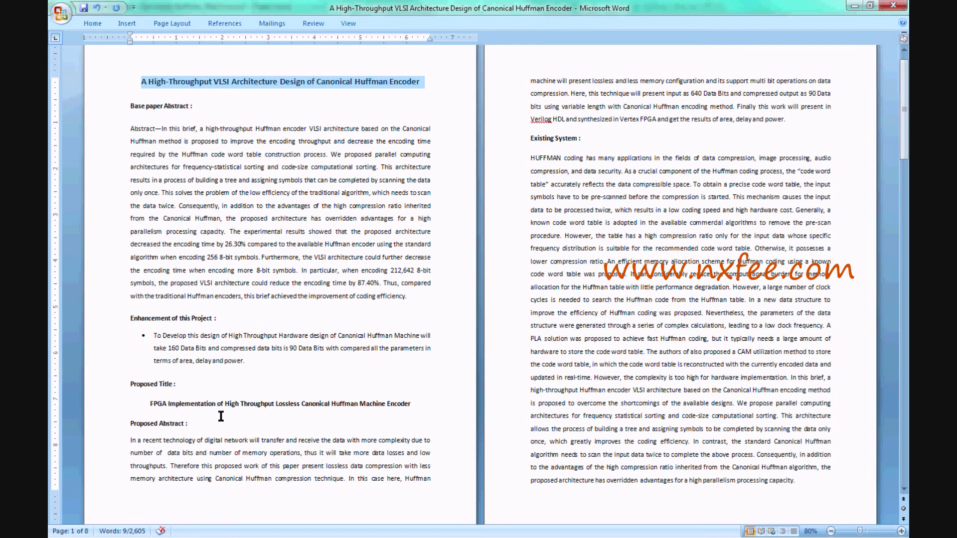
scroll(631, 448, "down", 20)
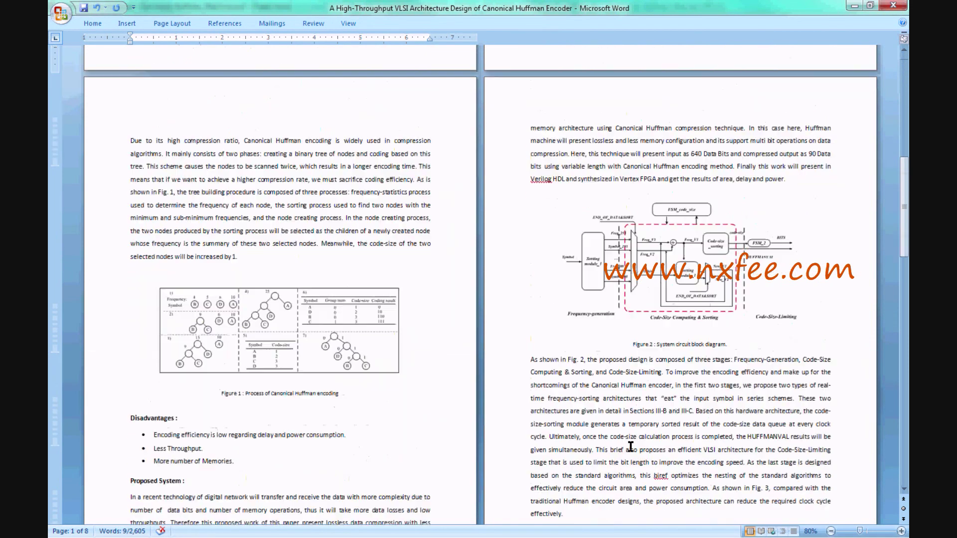
scroll(630, 447, "down", 1)
scroll(630, 447, "down", 20)
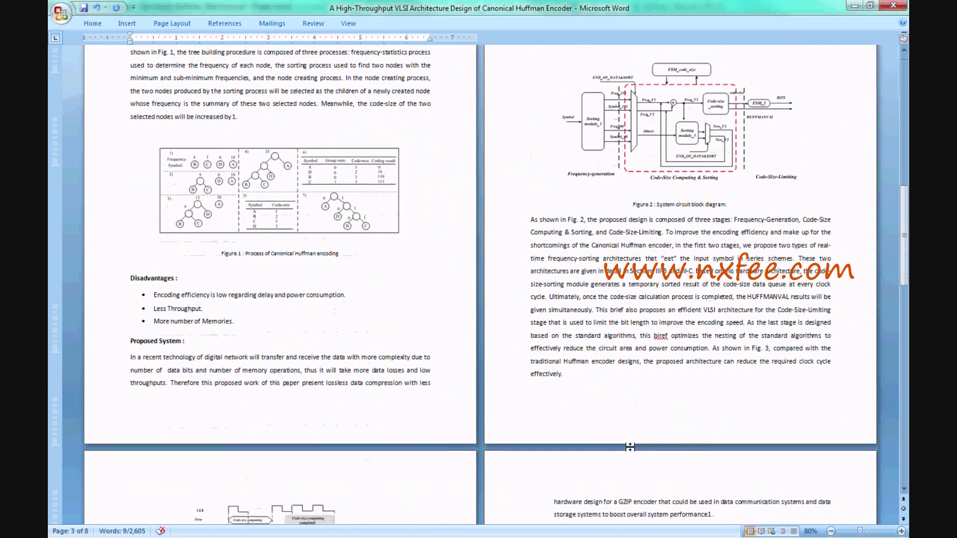
scroll(630, 447, "down", 20)
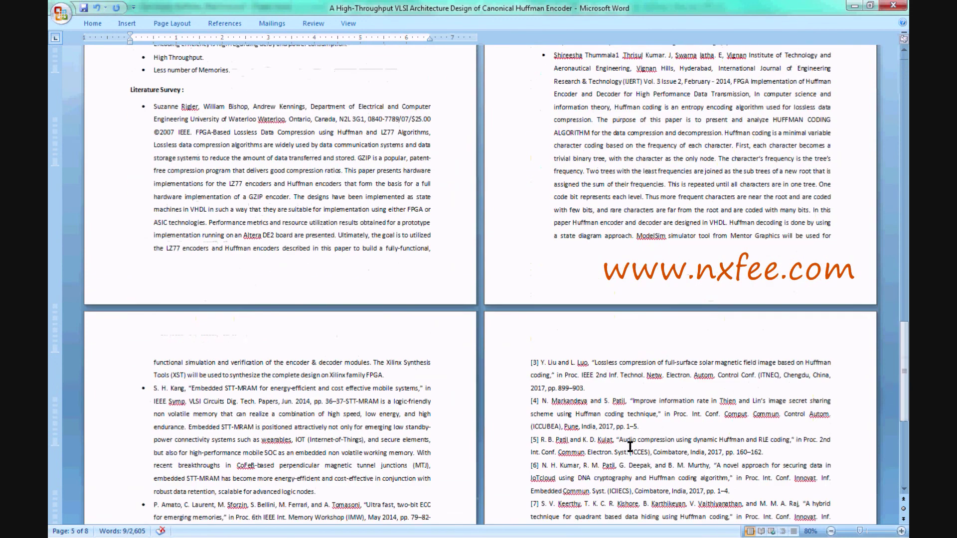